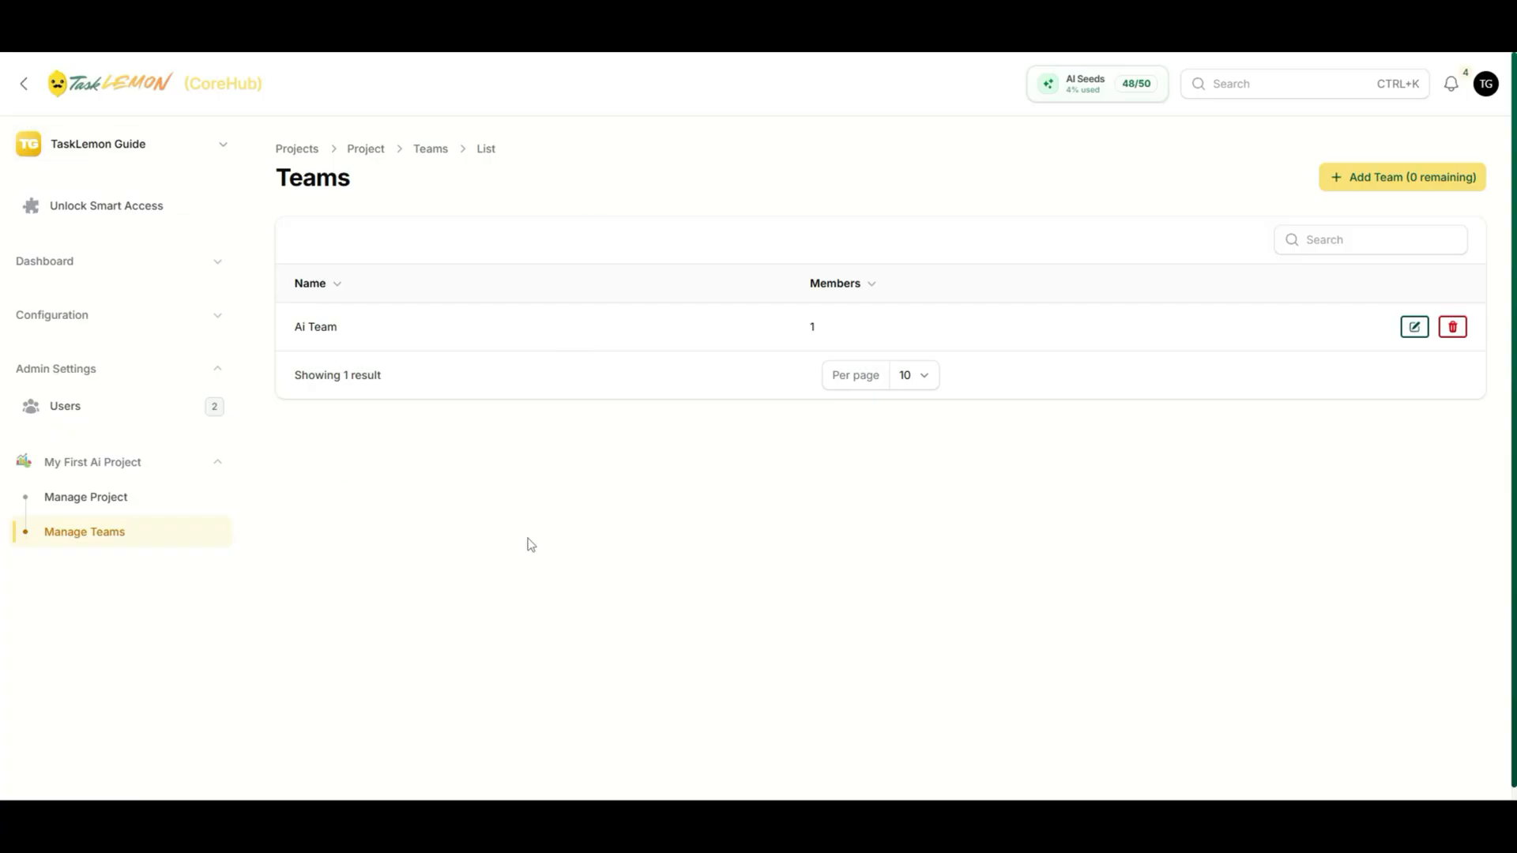
# - Collapse and re-expand the My First Ai Project and Admin Settings sidebar sections
pyautogui.click(218, 460)
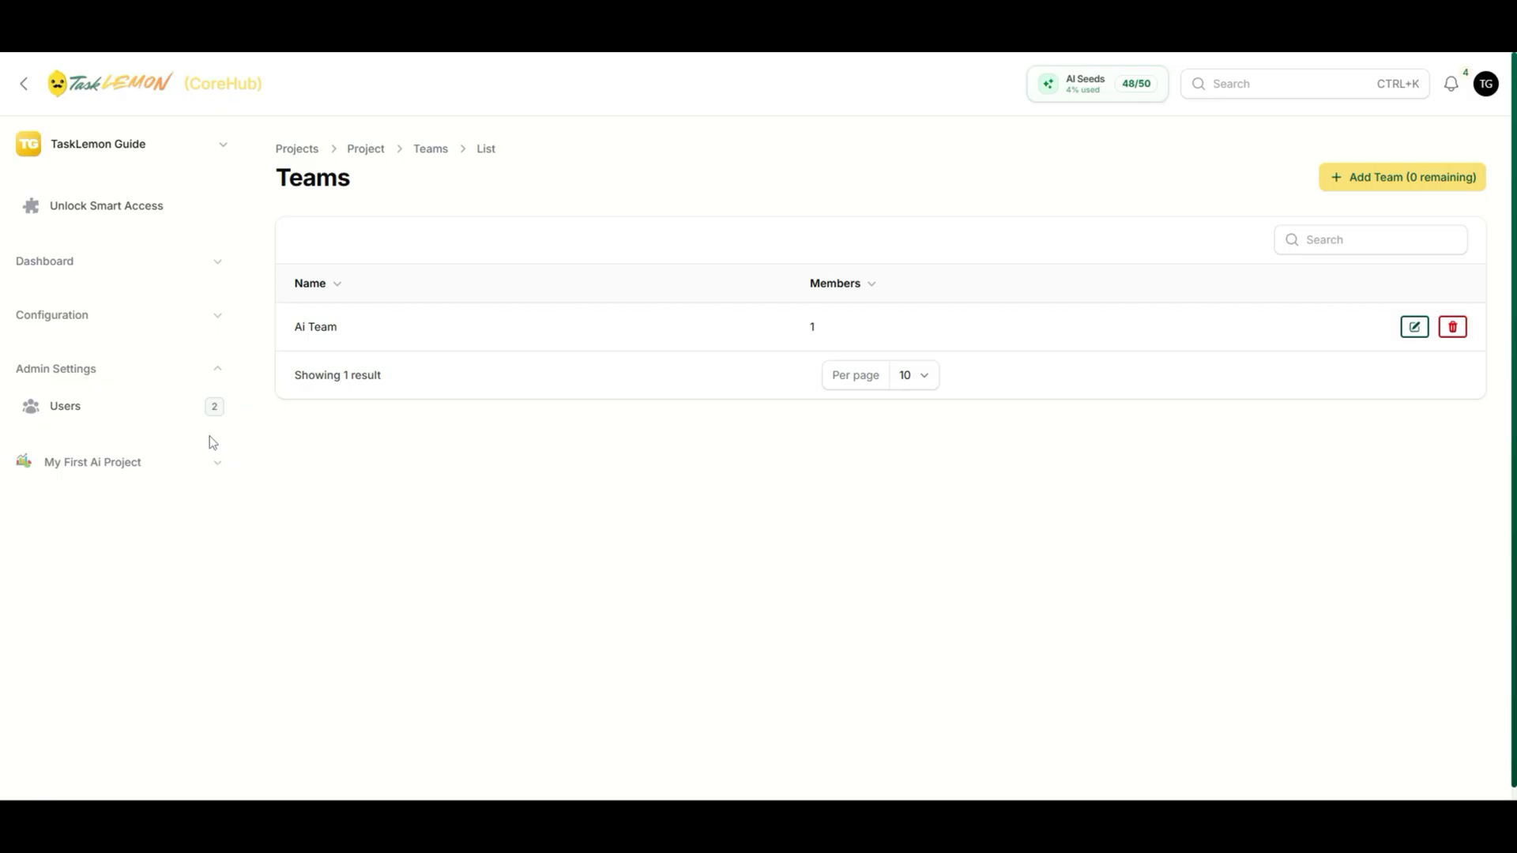
pyautogui.click(215, 372)
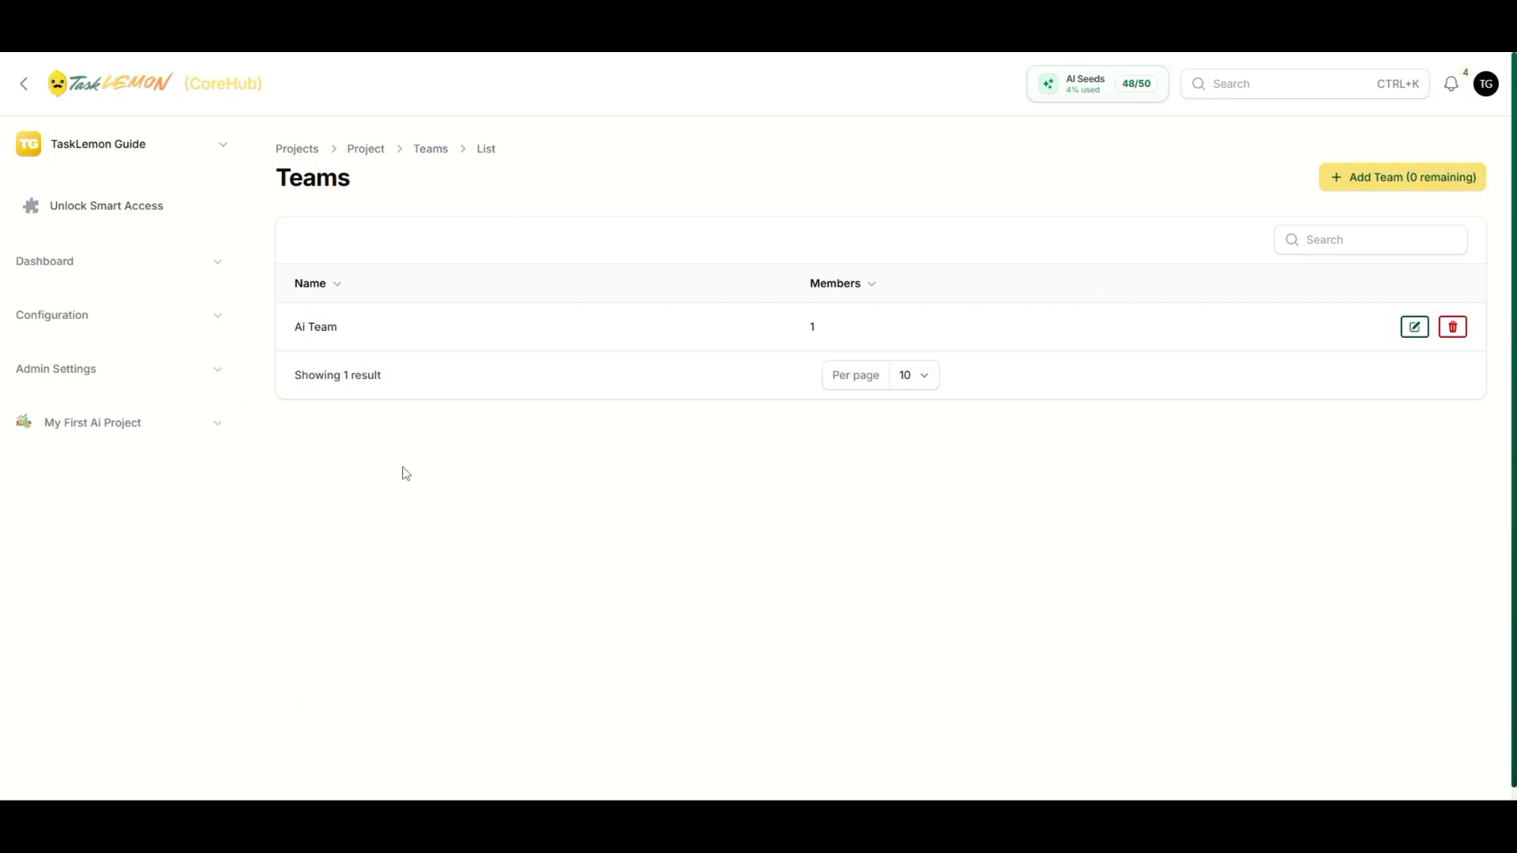
pyautogui.click(139, 376)
pyautogui.click(88, 471)
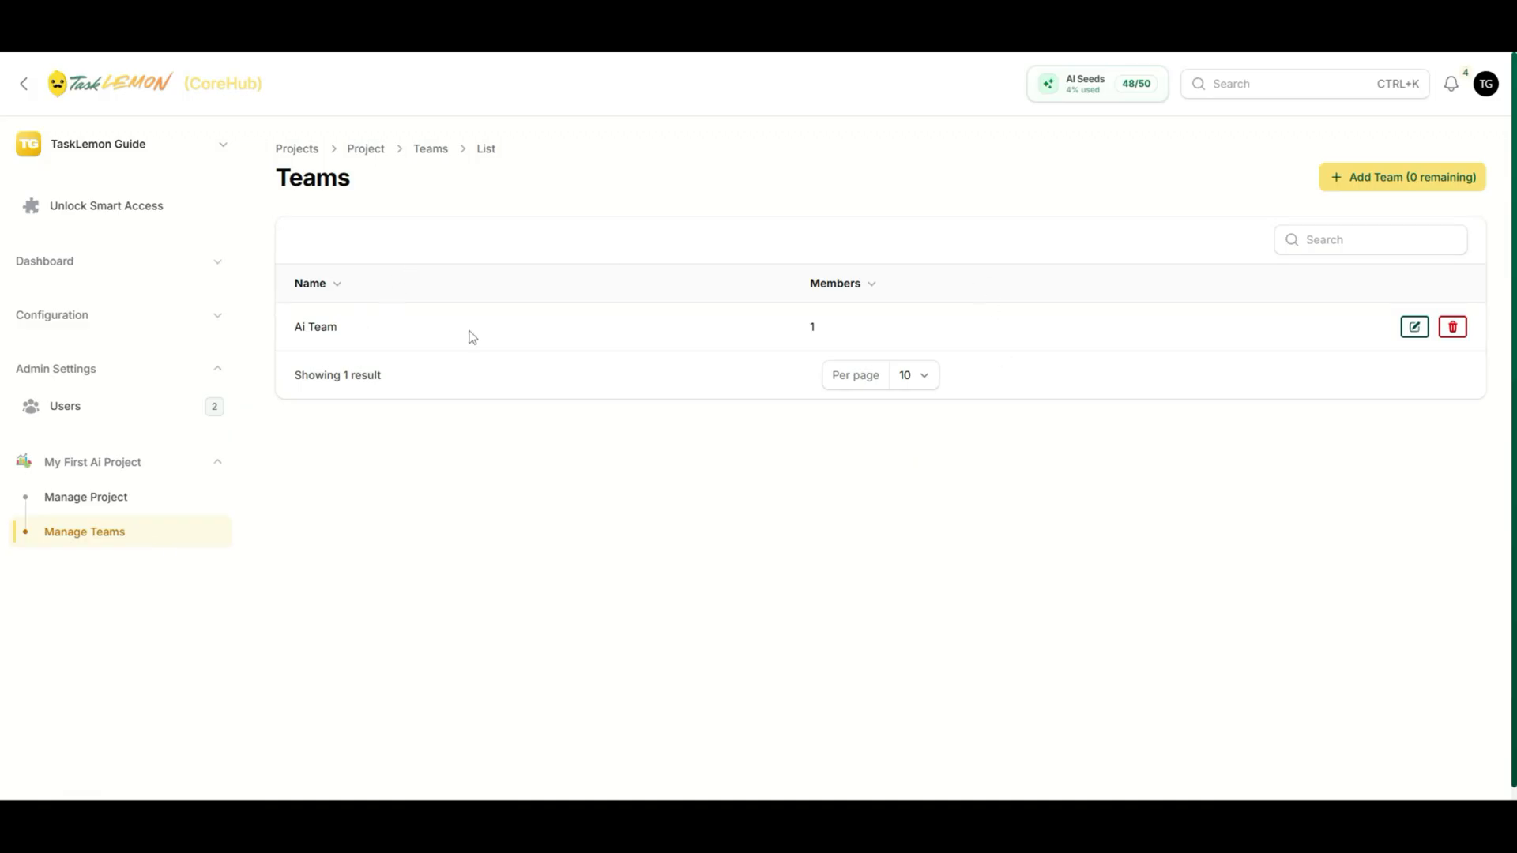
# - Check Ai Team's Members list for other users, then cancel without changes
pyautogui.click(1413, 328)
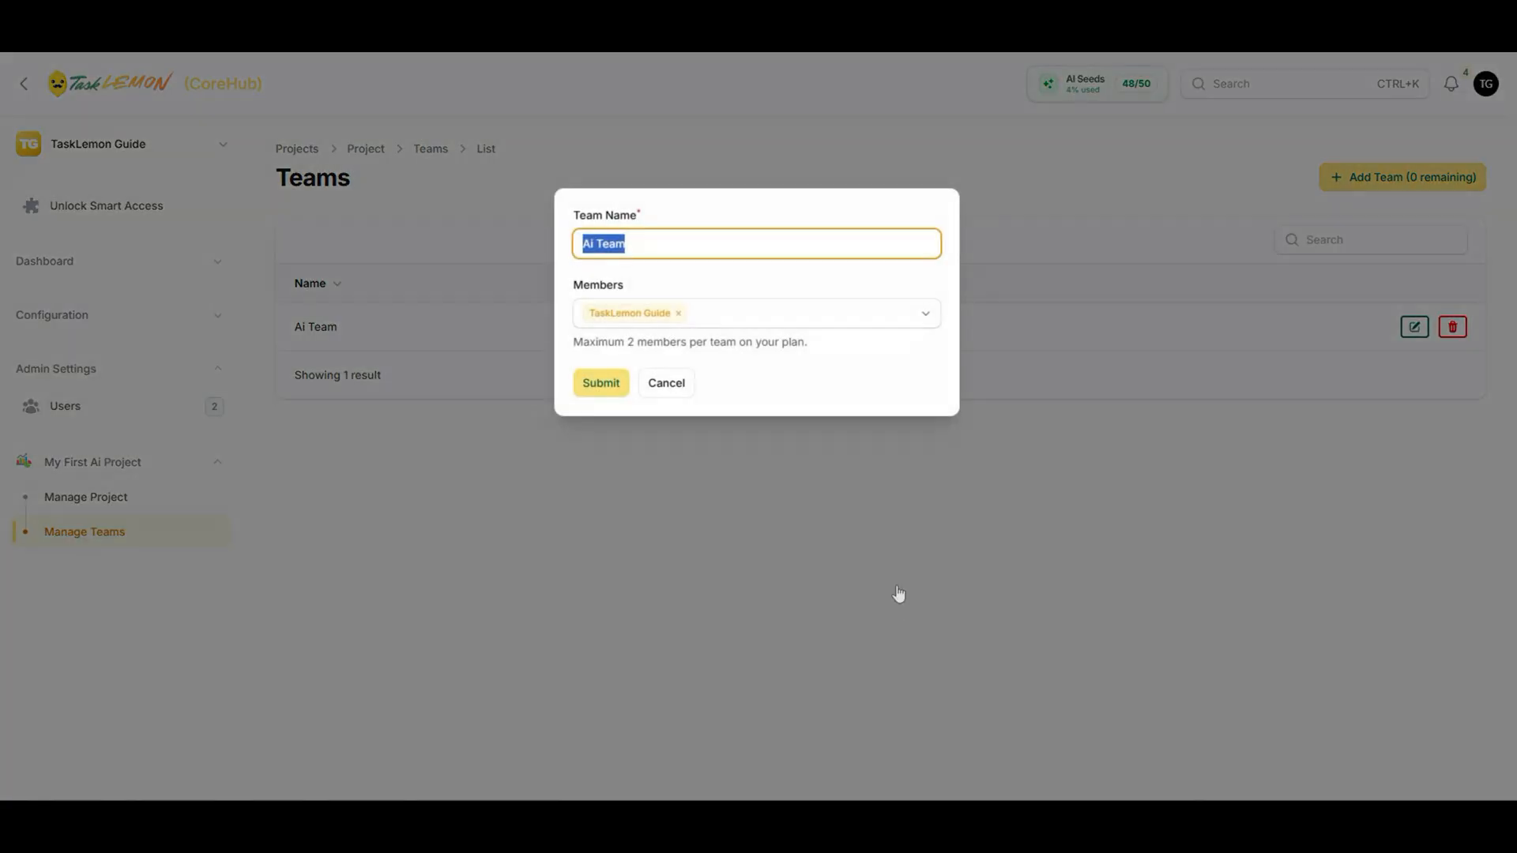
pyautogui.click(756, 317)
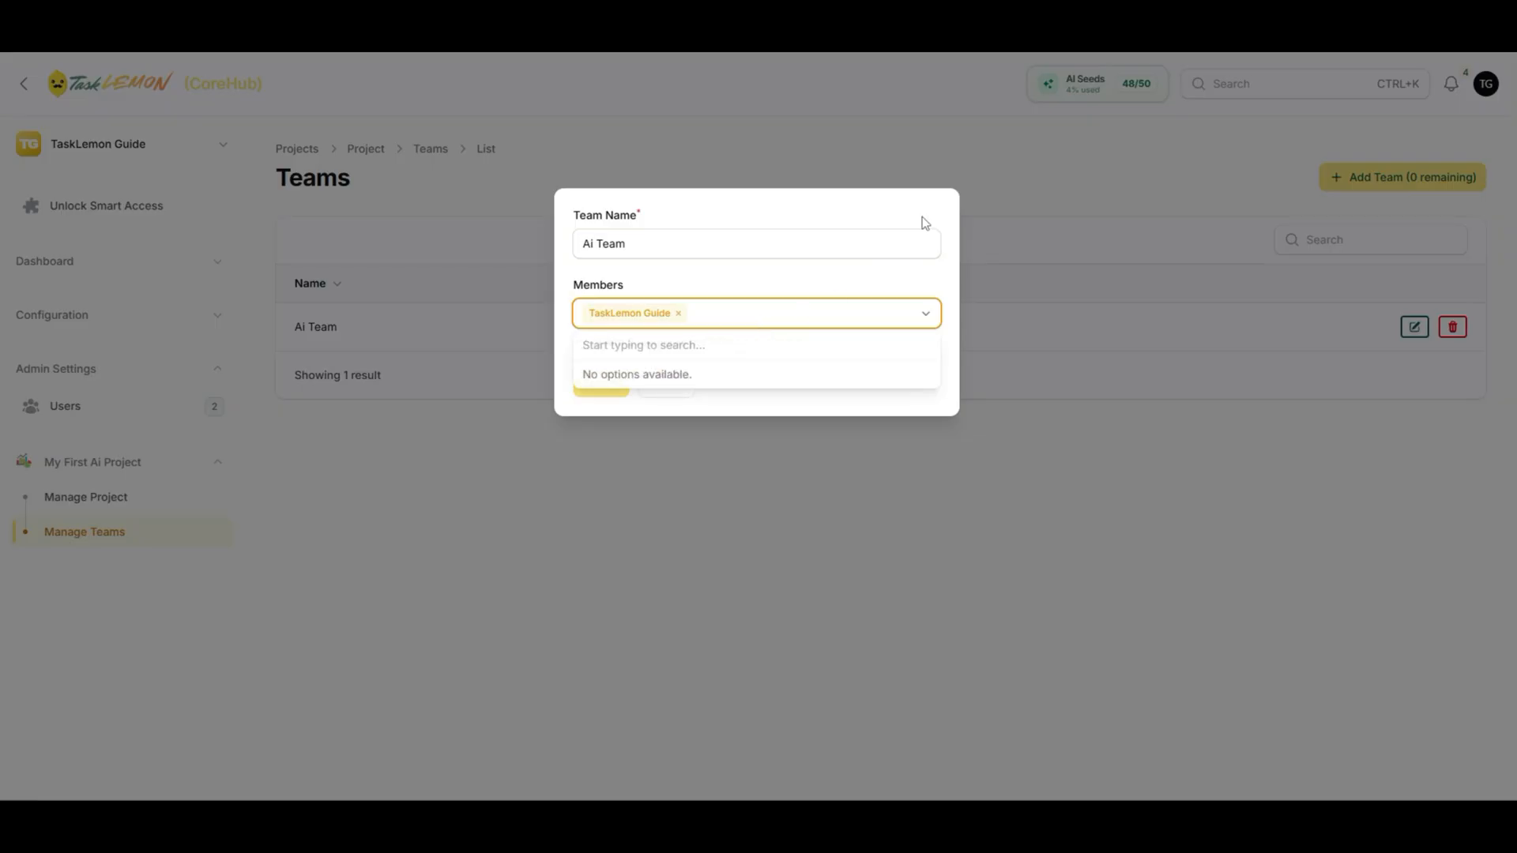
pyautogui.click(847, 407)
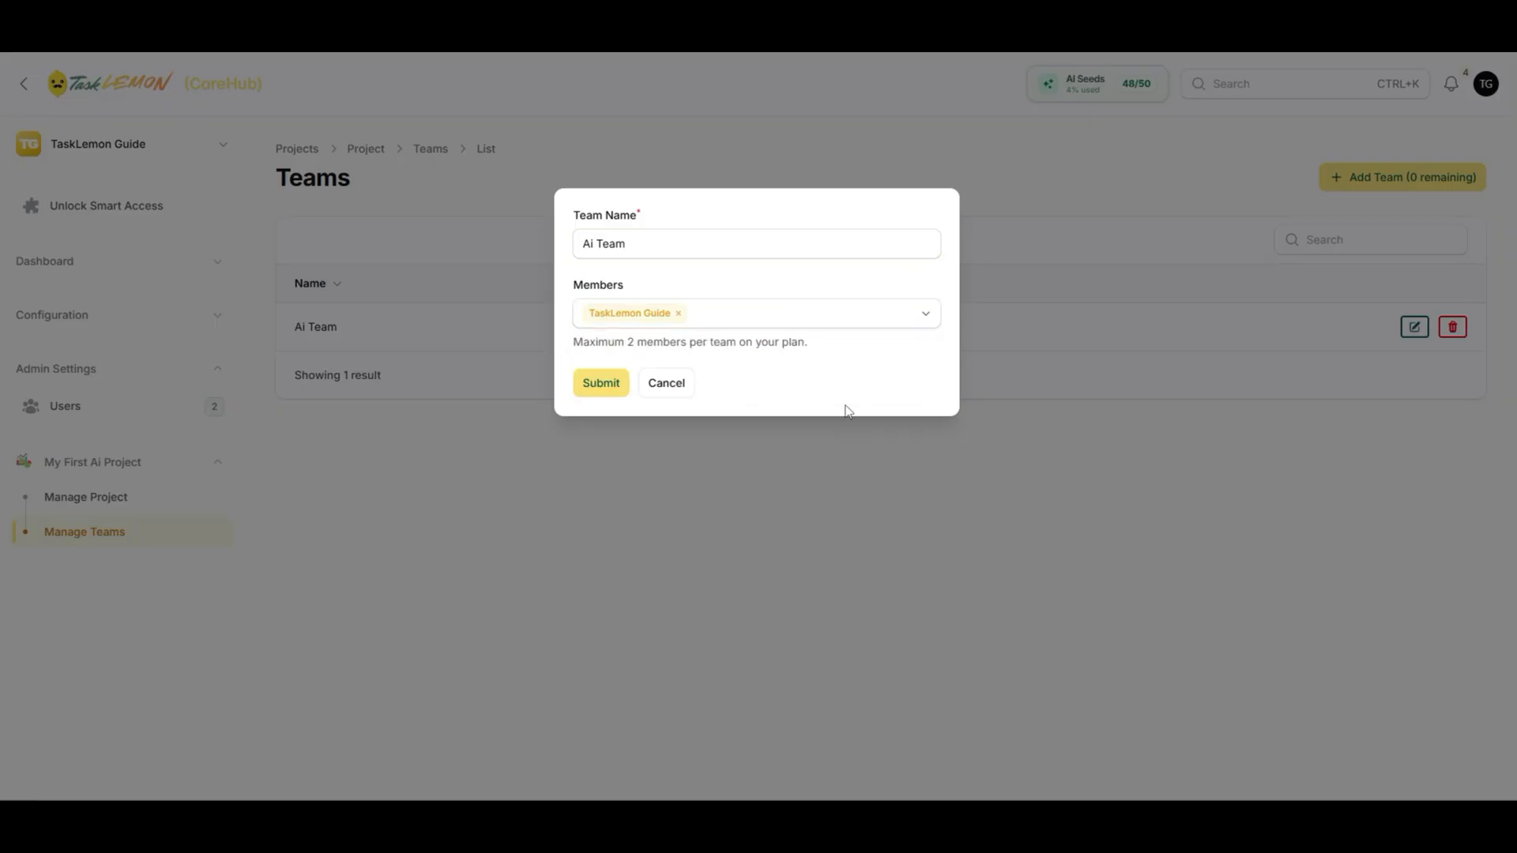
pyautogui.click(670, 391)
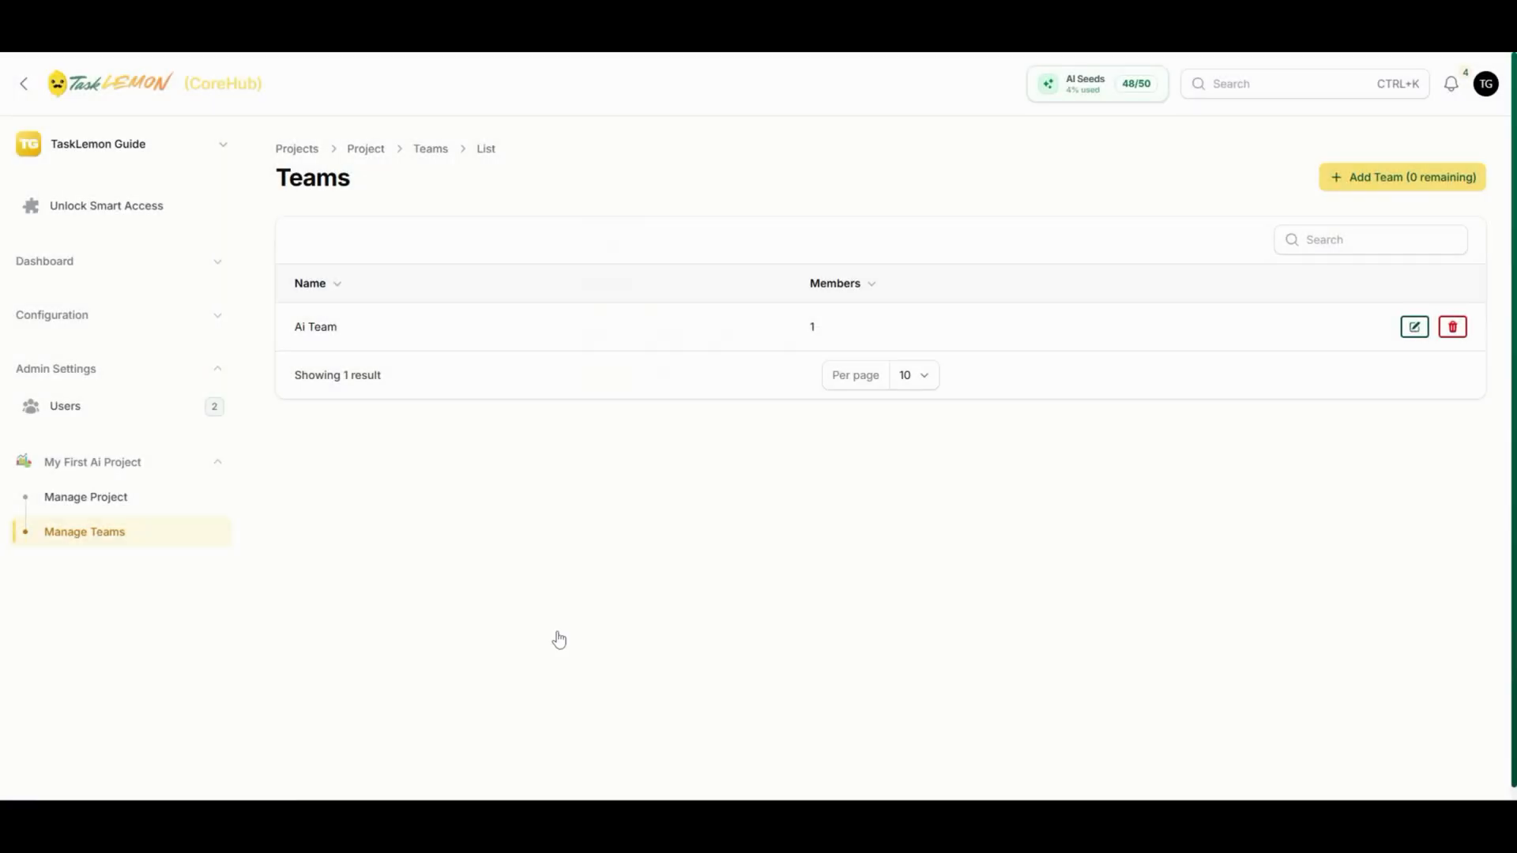
# - Go to the Users page to see the user management list
pyautogui.click(68, 411)
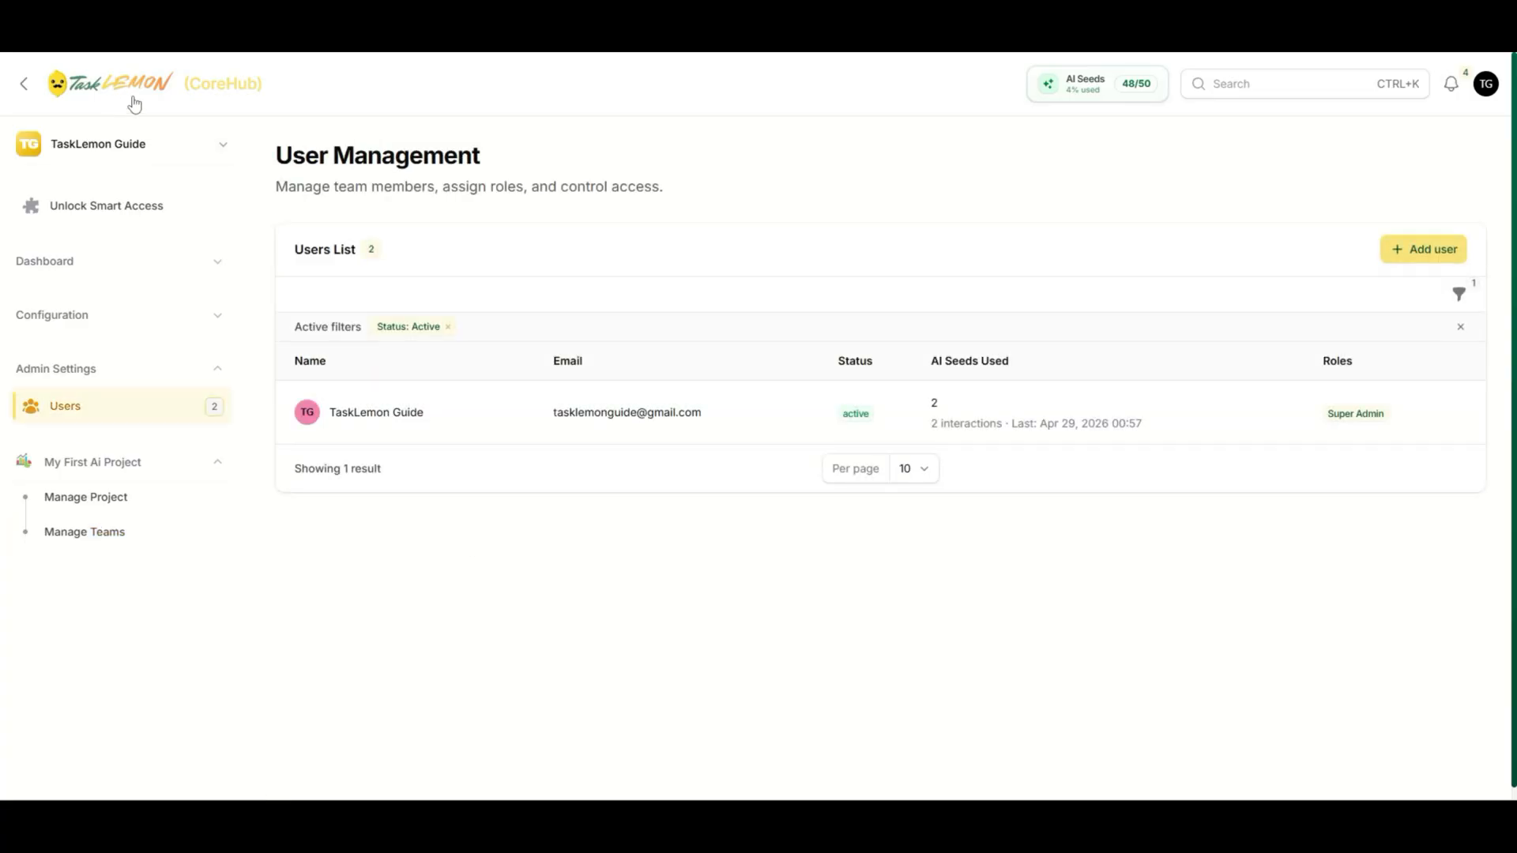
pyautogui.moveTo(185, 85); pyautogui.dragTo(307, 85)
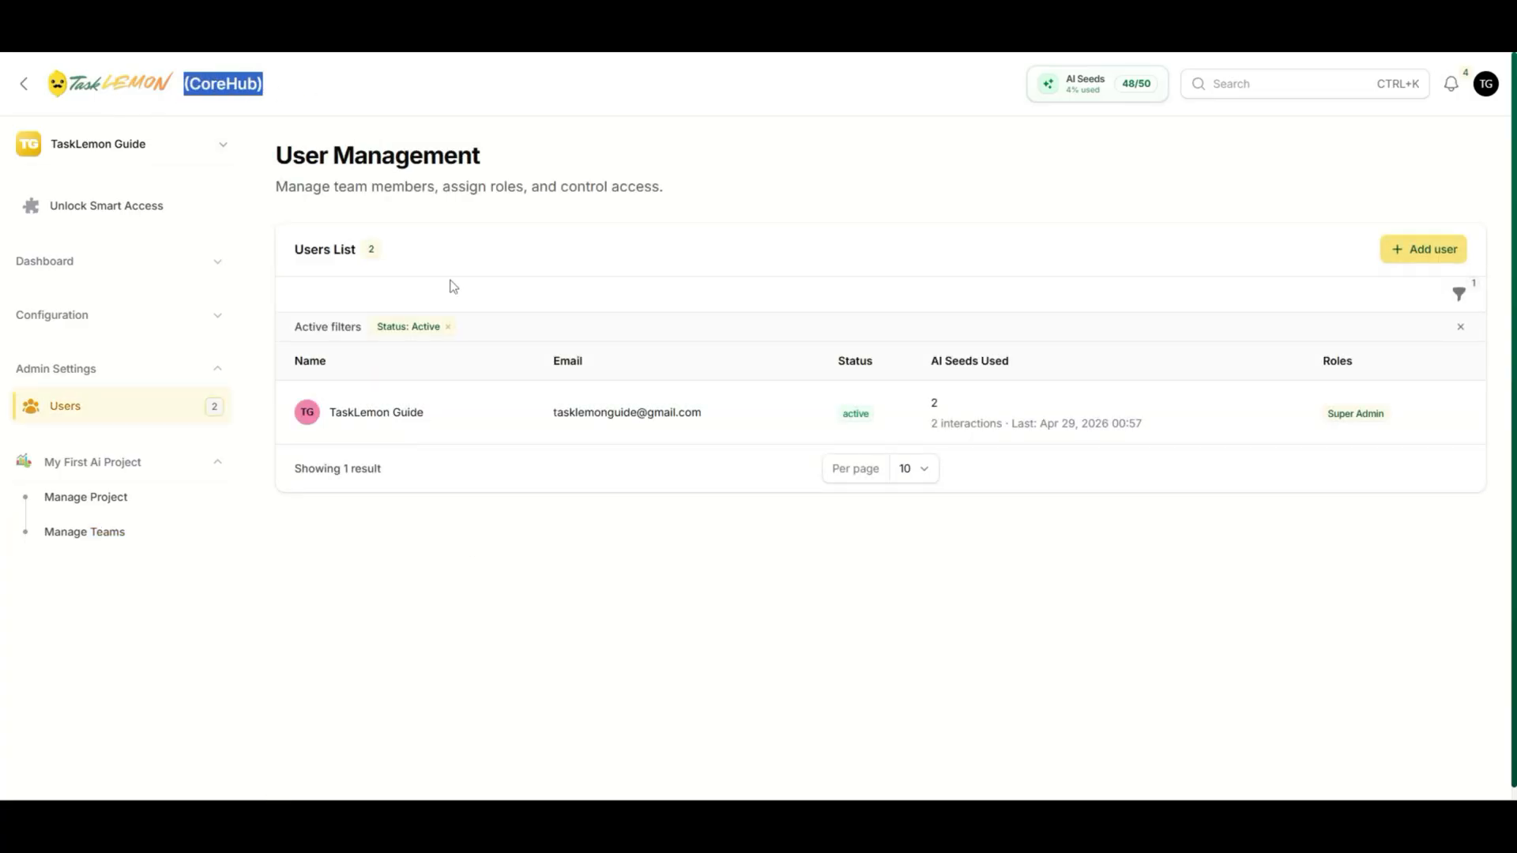
pyautogui.click(506, 618)
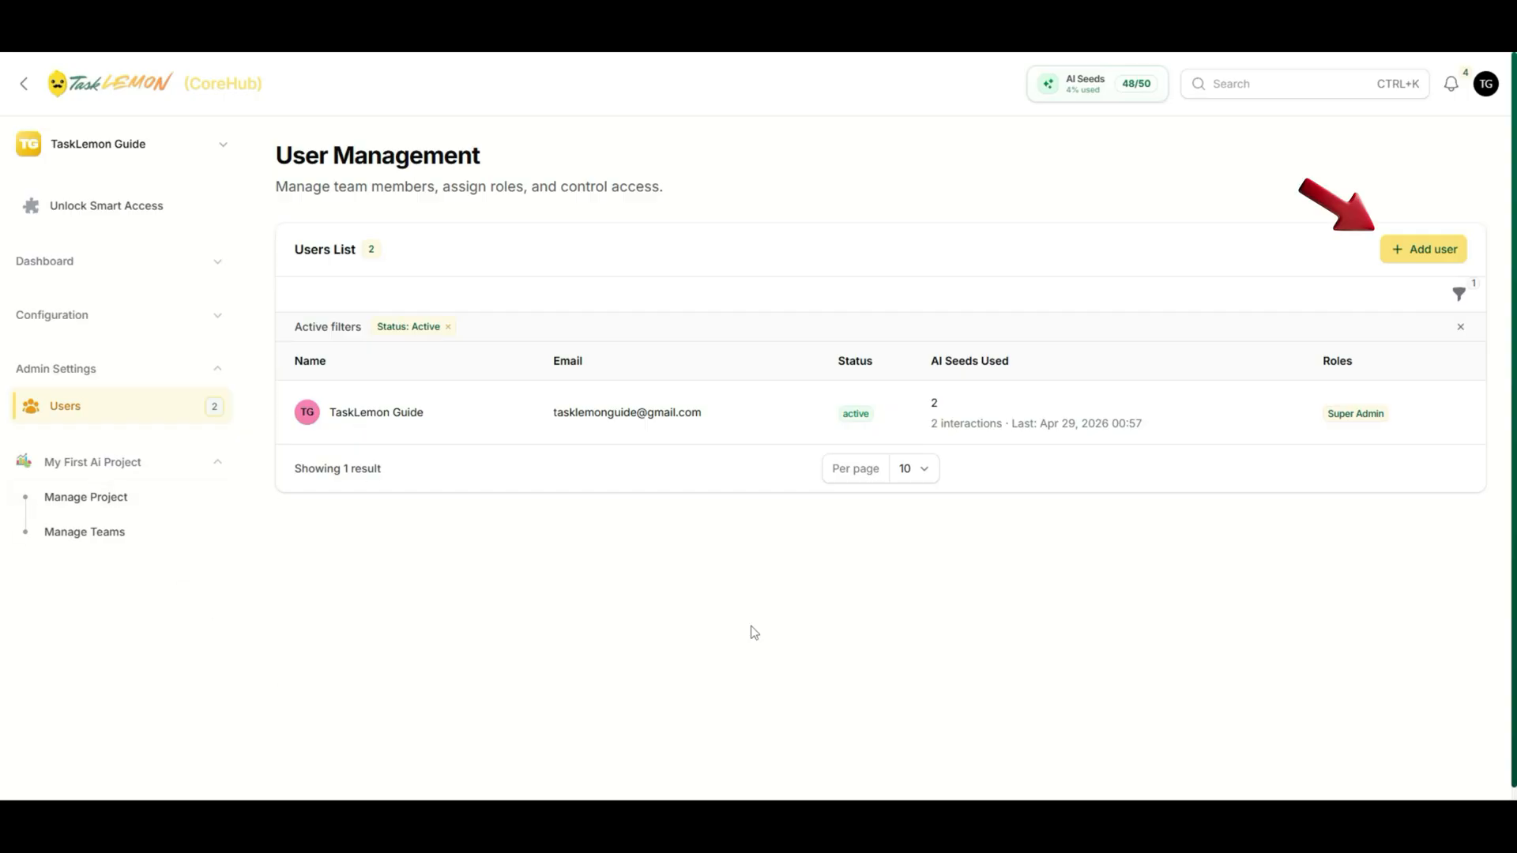
# - Add a new user by entering their e-mail address, with the Viewer role
pyautogui.click(1415, 254)
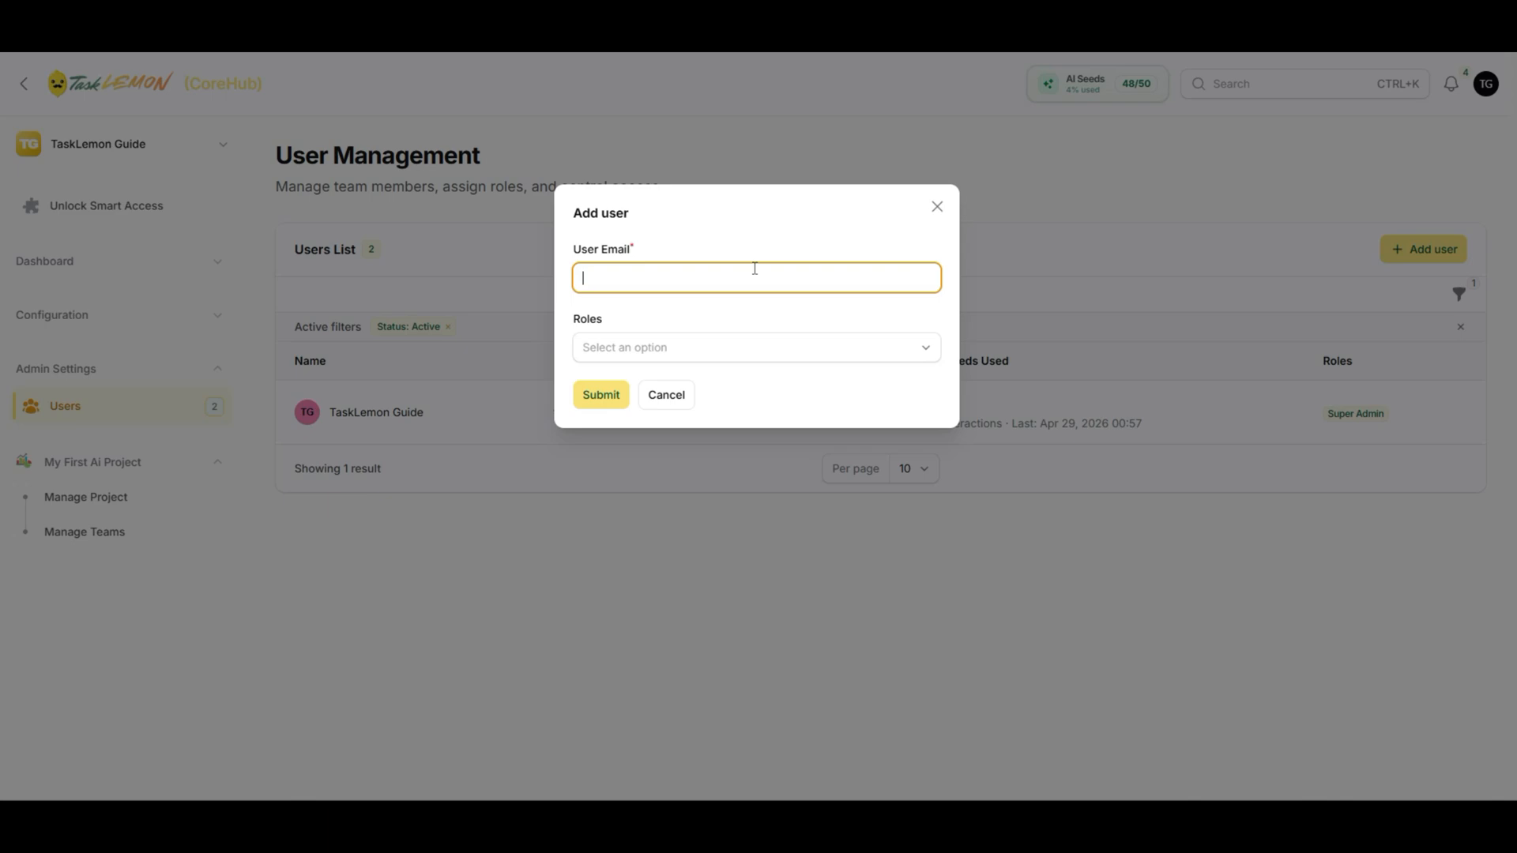
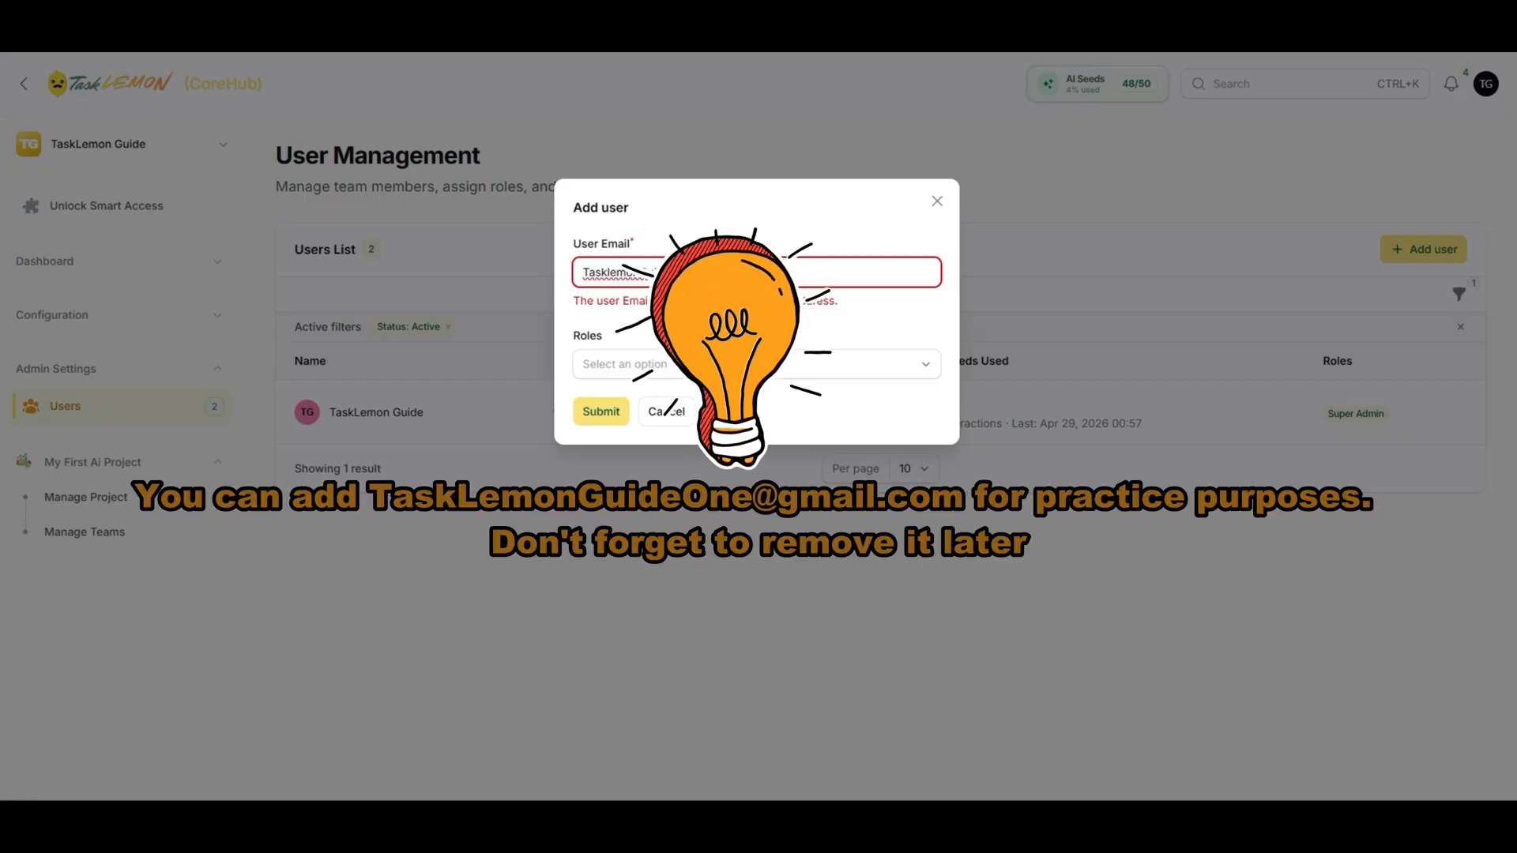
pyautogui.press('Tab')
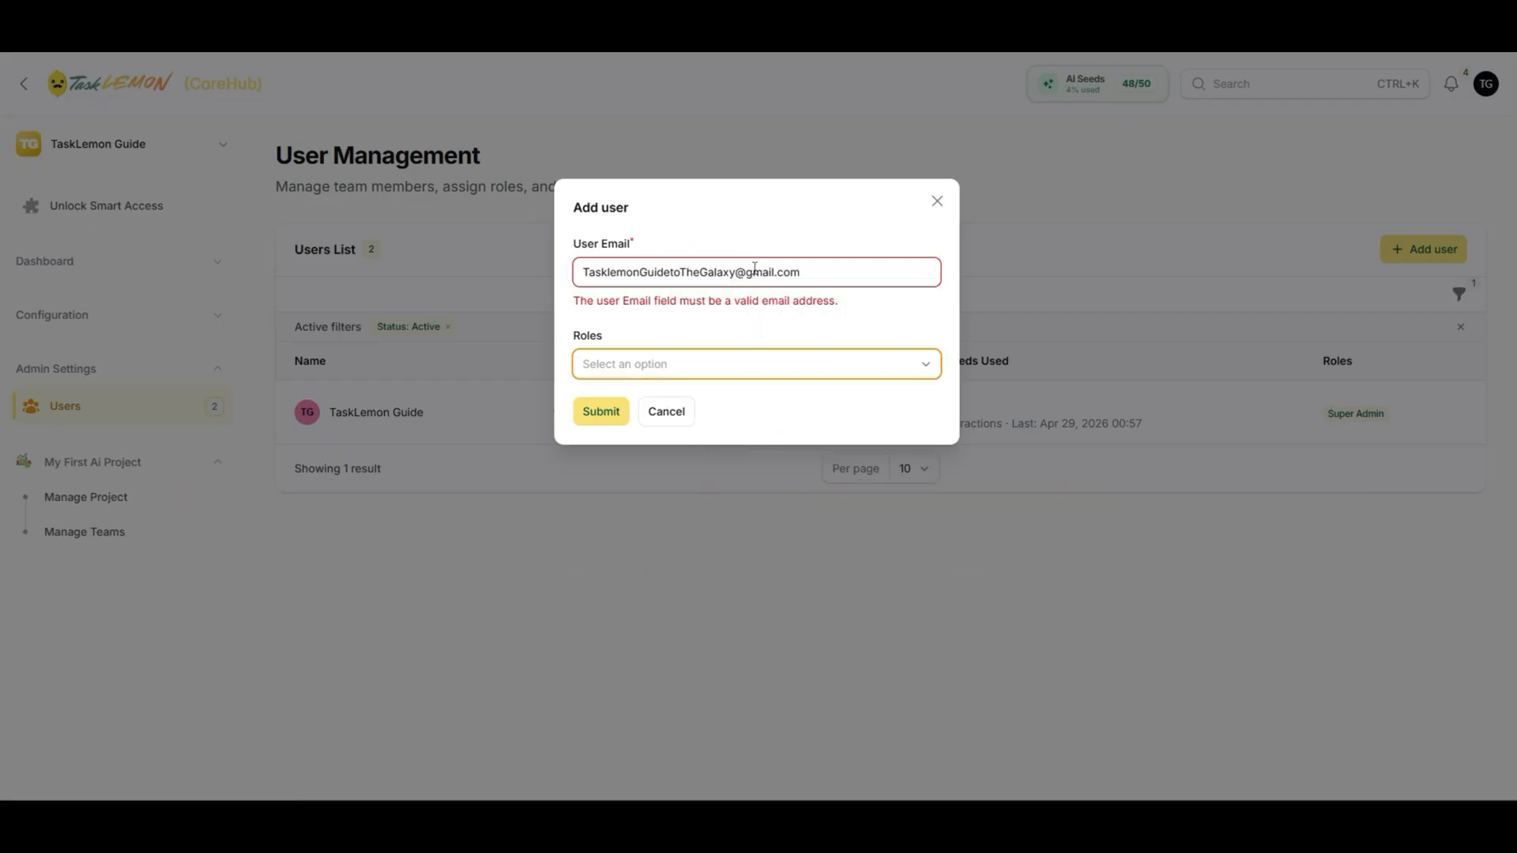
pyautogui.click(815, 348)
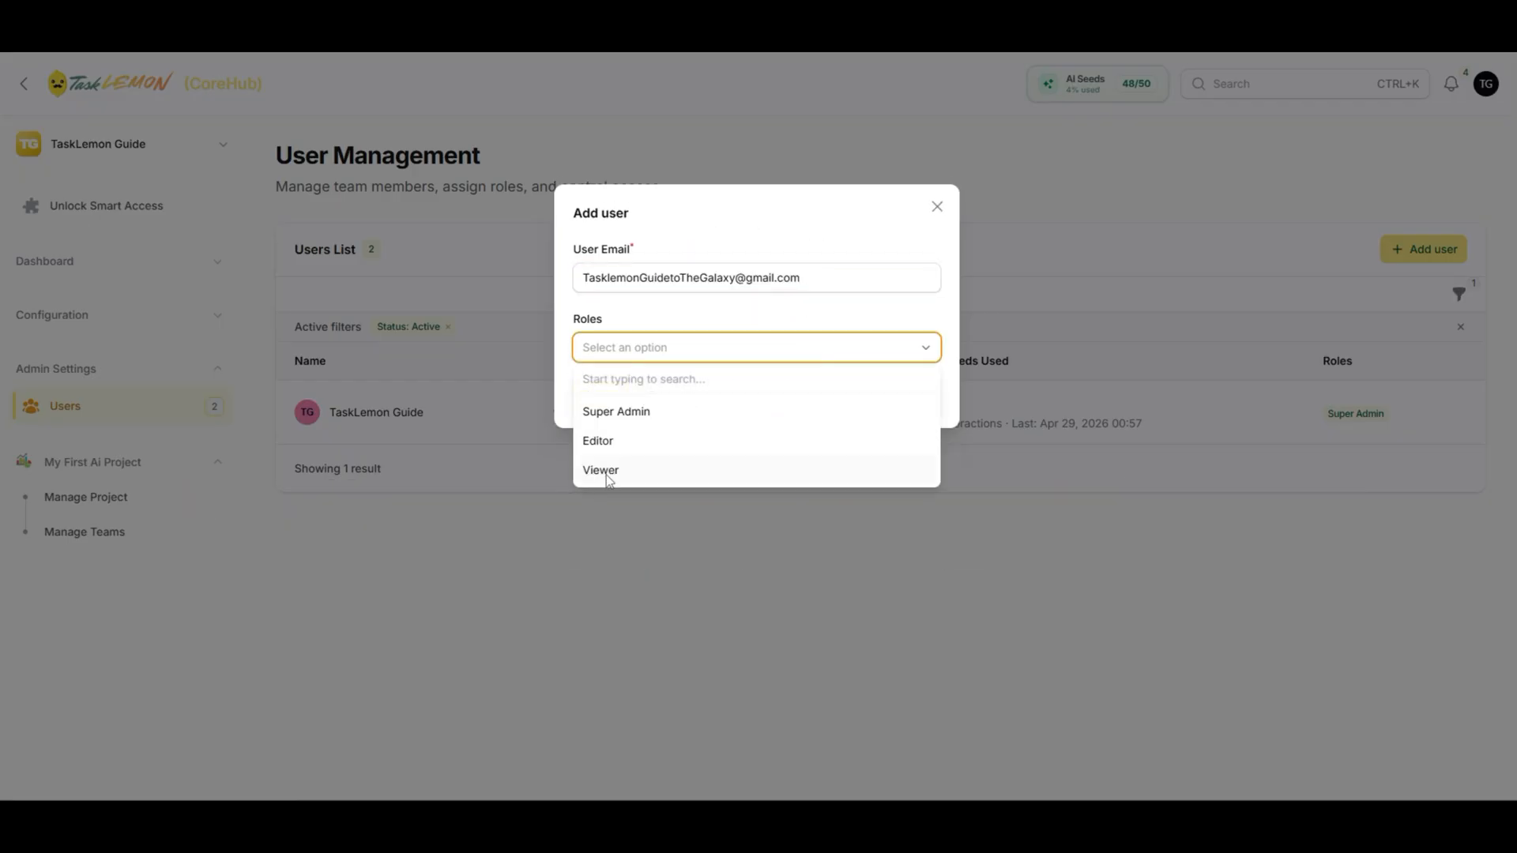
pyautogui.click(605, 471)
pyautogui.click(700, 322)
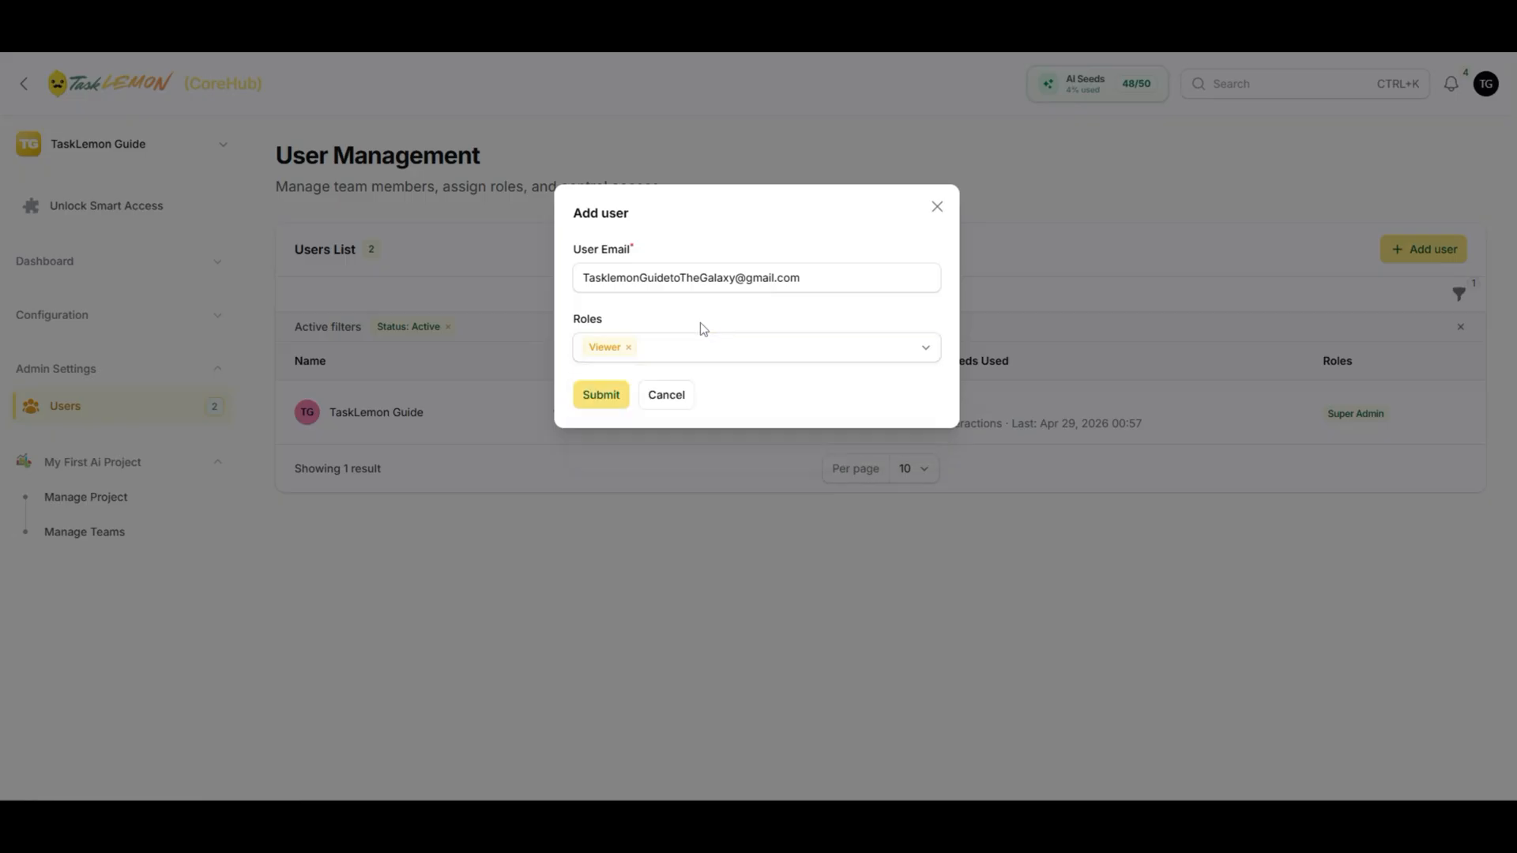
pyautogui.click(600, 395)
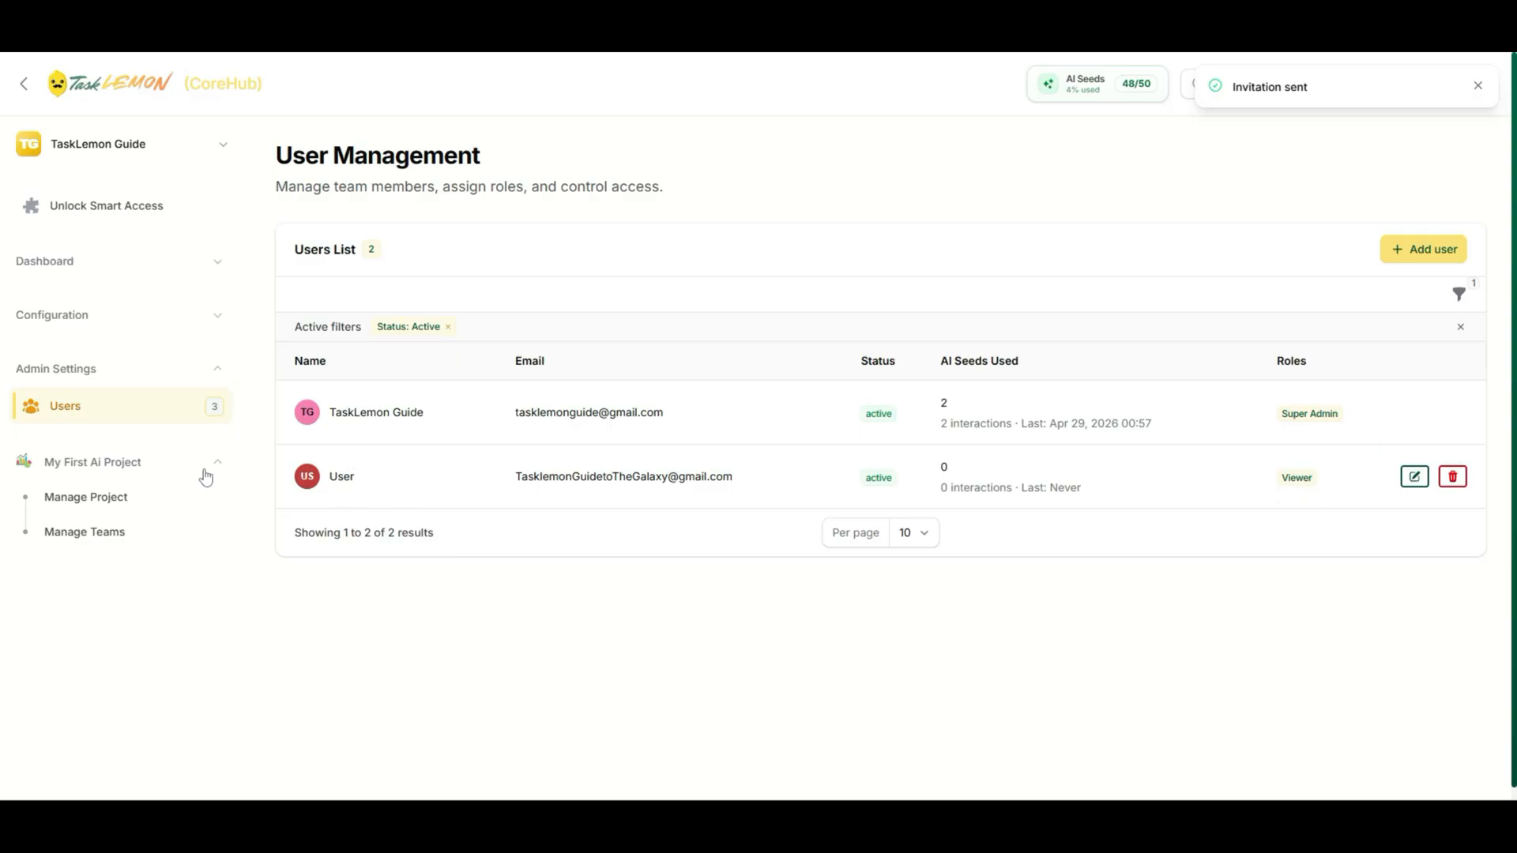
# - Replace the invited user's placeholder name 'User' with a new display name and save
pyautogui.click(1414, 476)
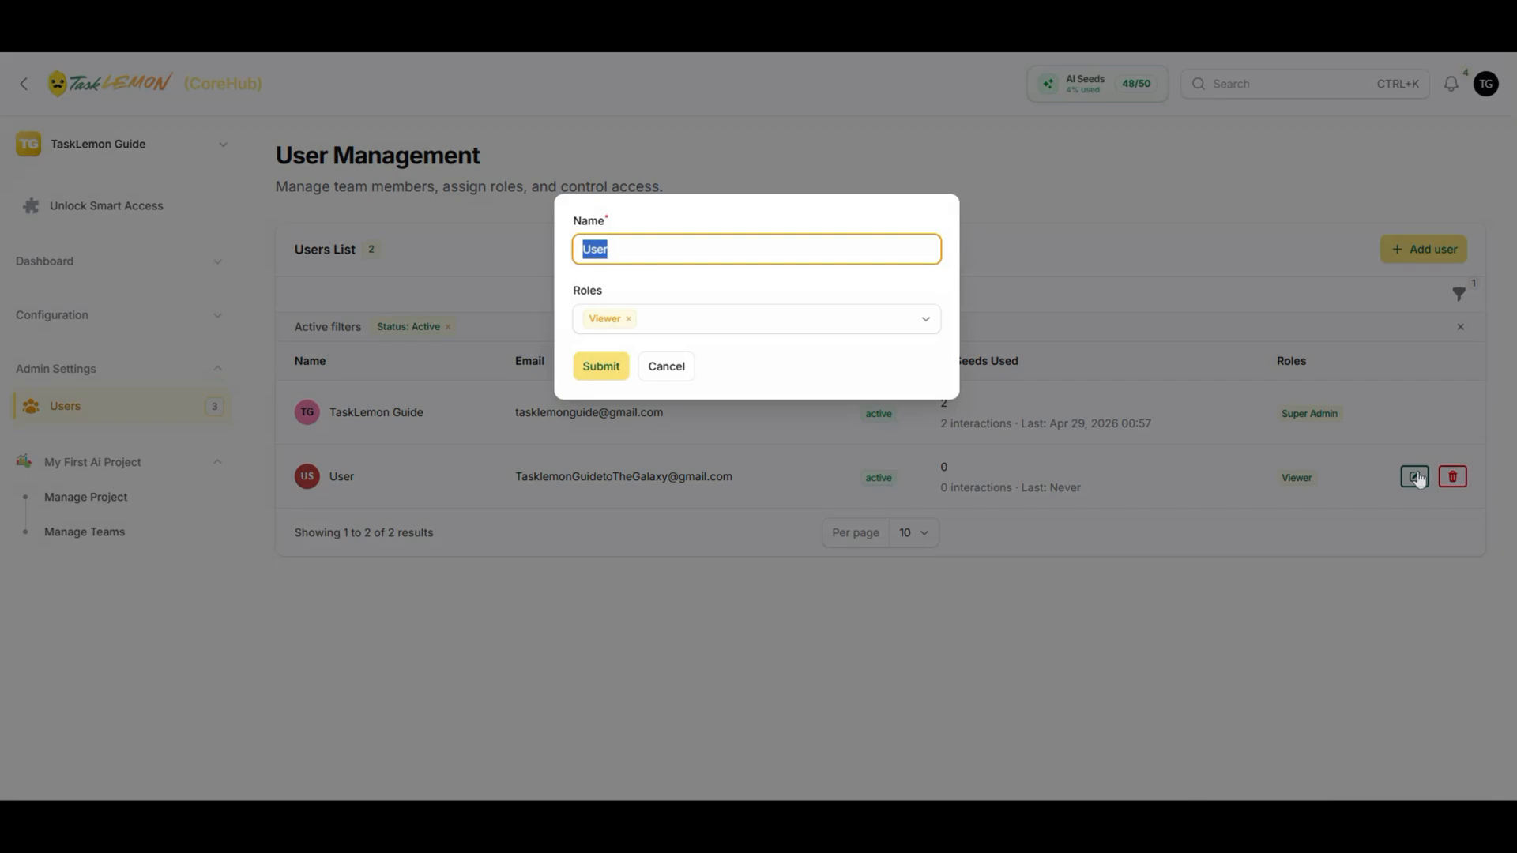
pyautogui.doubleClick(639, 254)
pyautogui.write('The Protector')
pyautogui.click(602, 366)
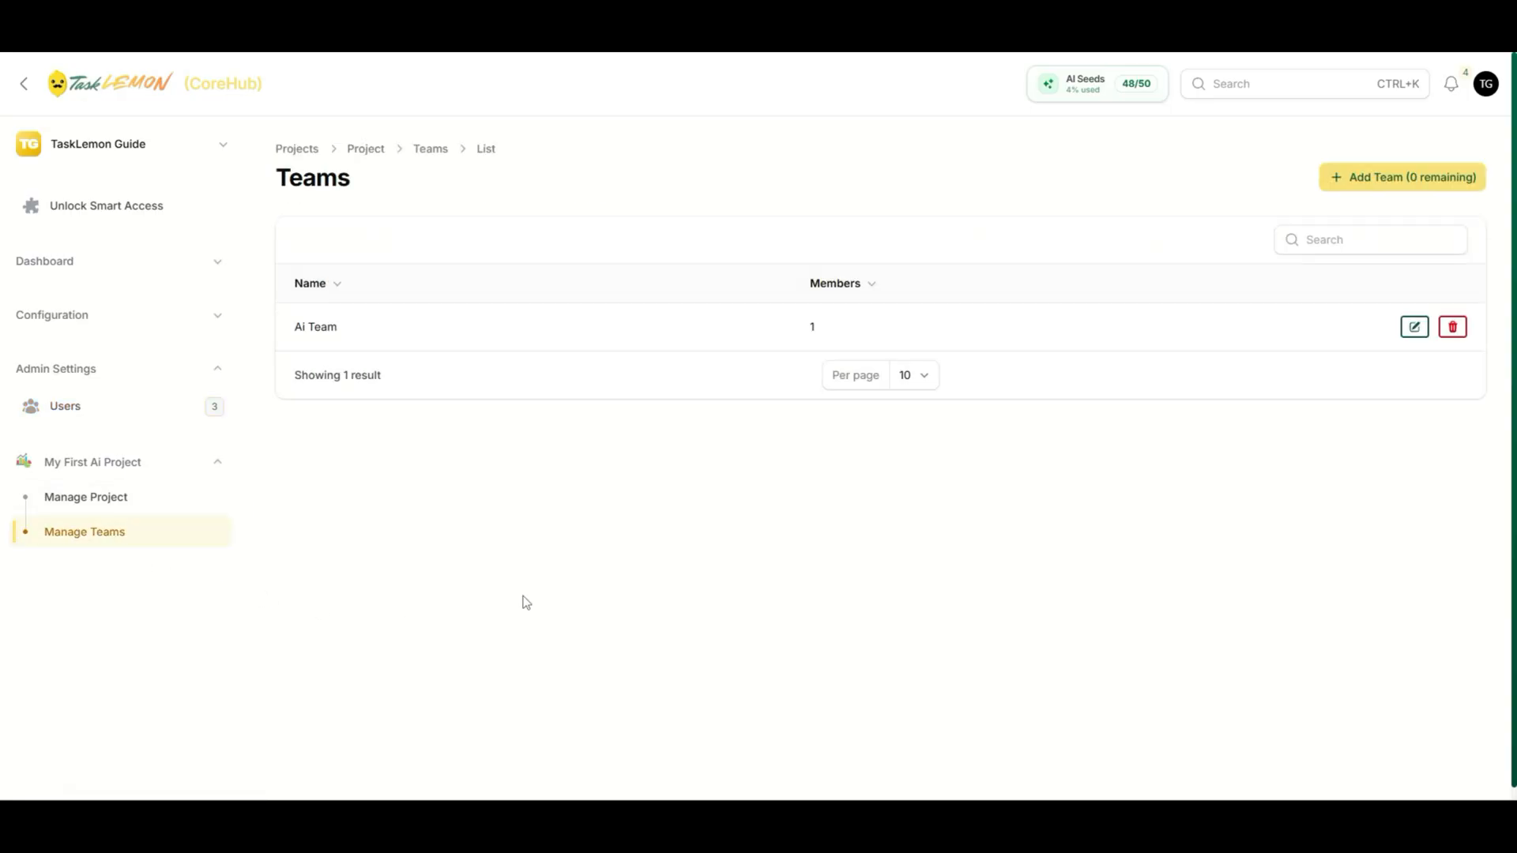
# - Save Ai Team with the invited user as second member, then remove Ai Team
pyautogui.click(1414, 326)
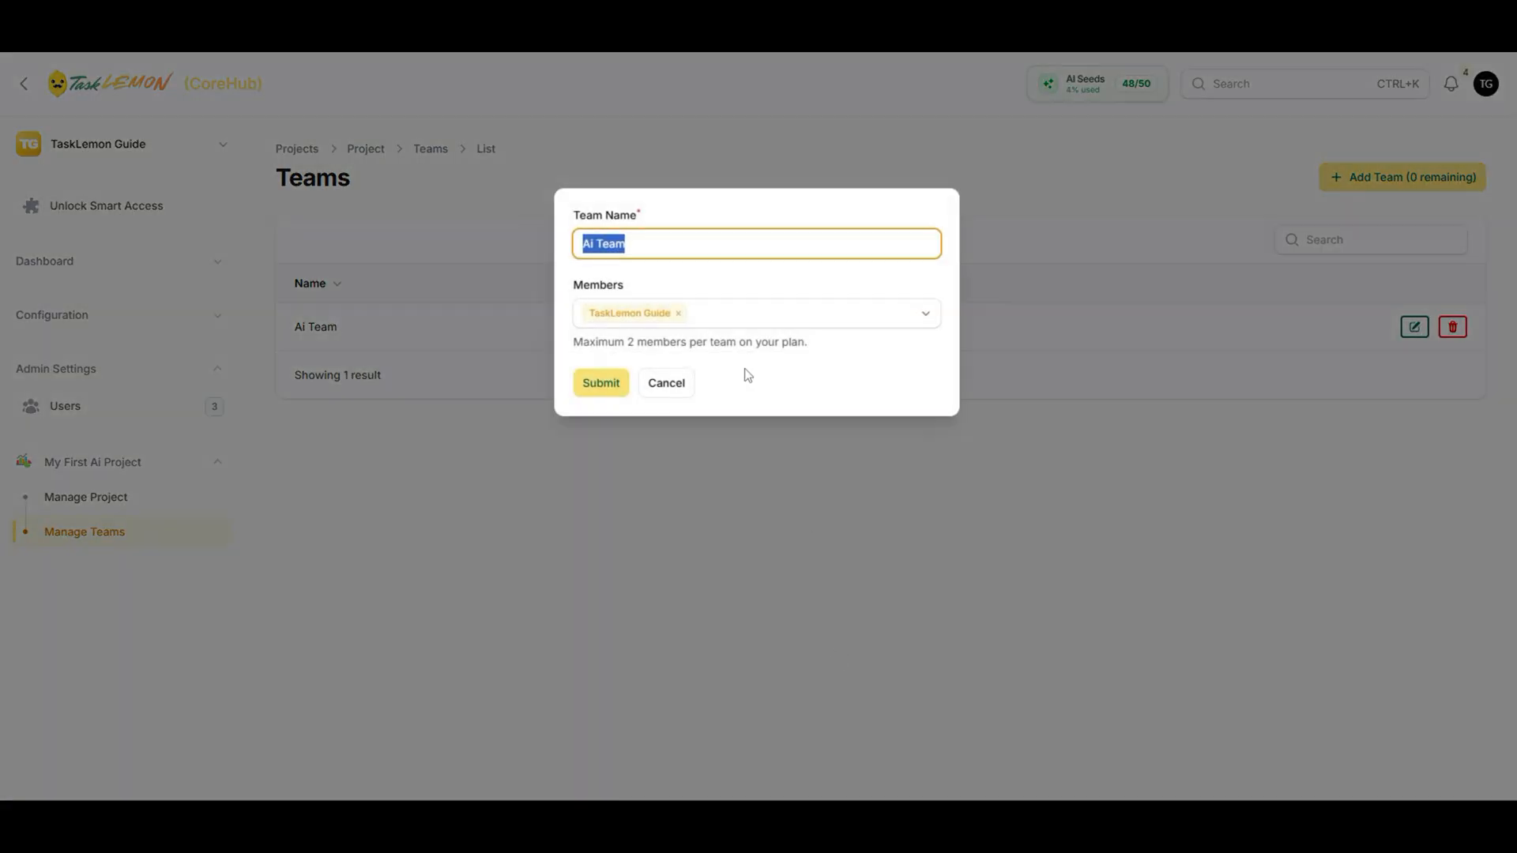
pyautogui.click(750, 315)
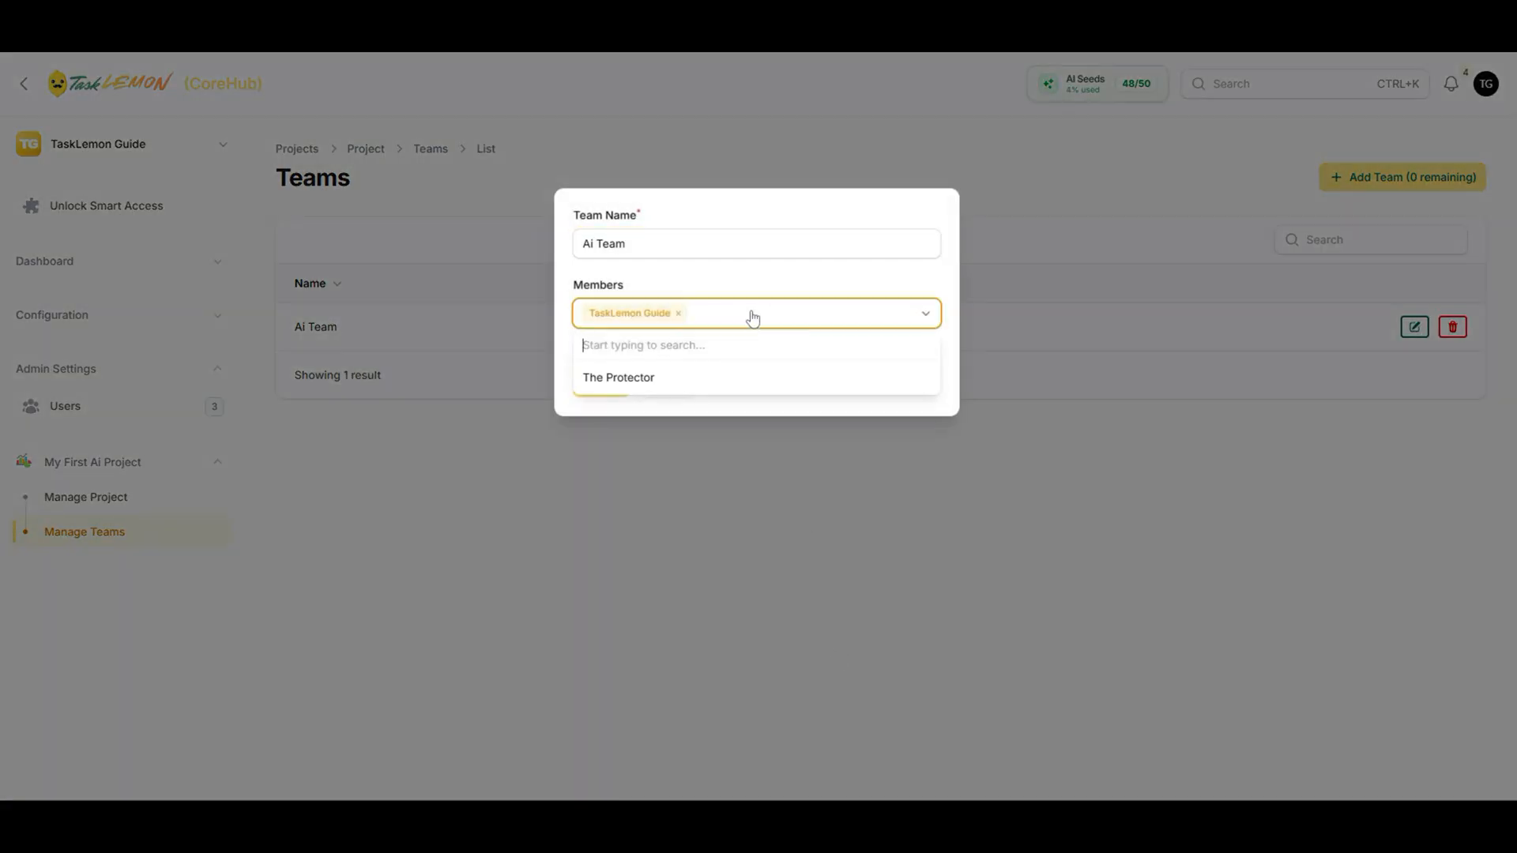
pyautogui.click(771, 378)
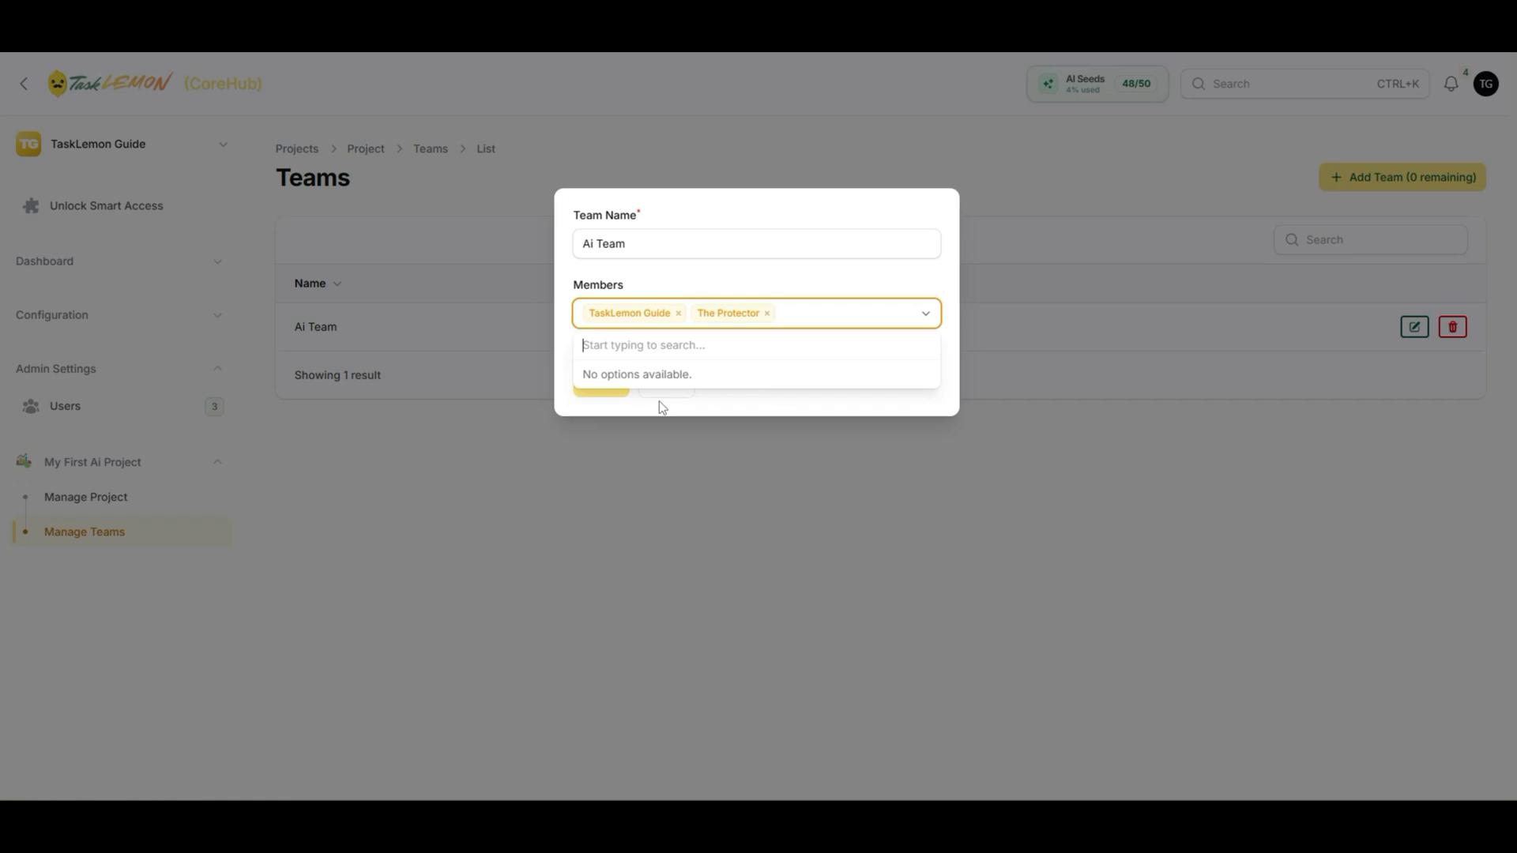
pyautogui.click(758, 405)
pyautogui.click(616, 391)
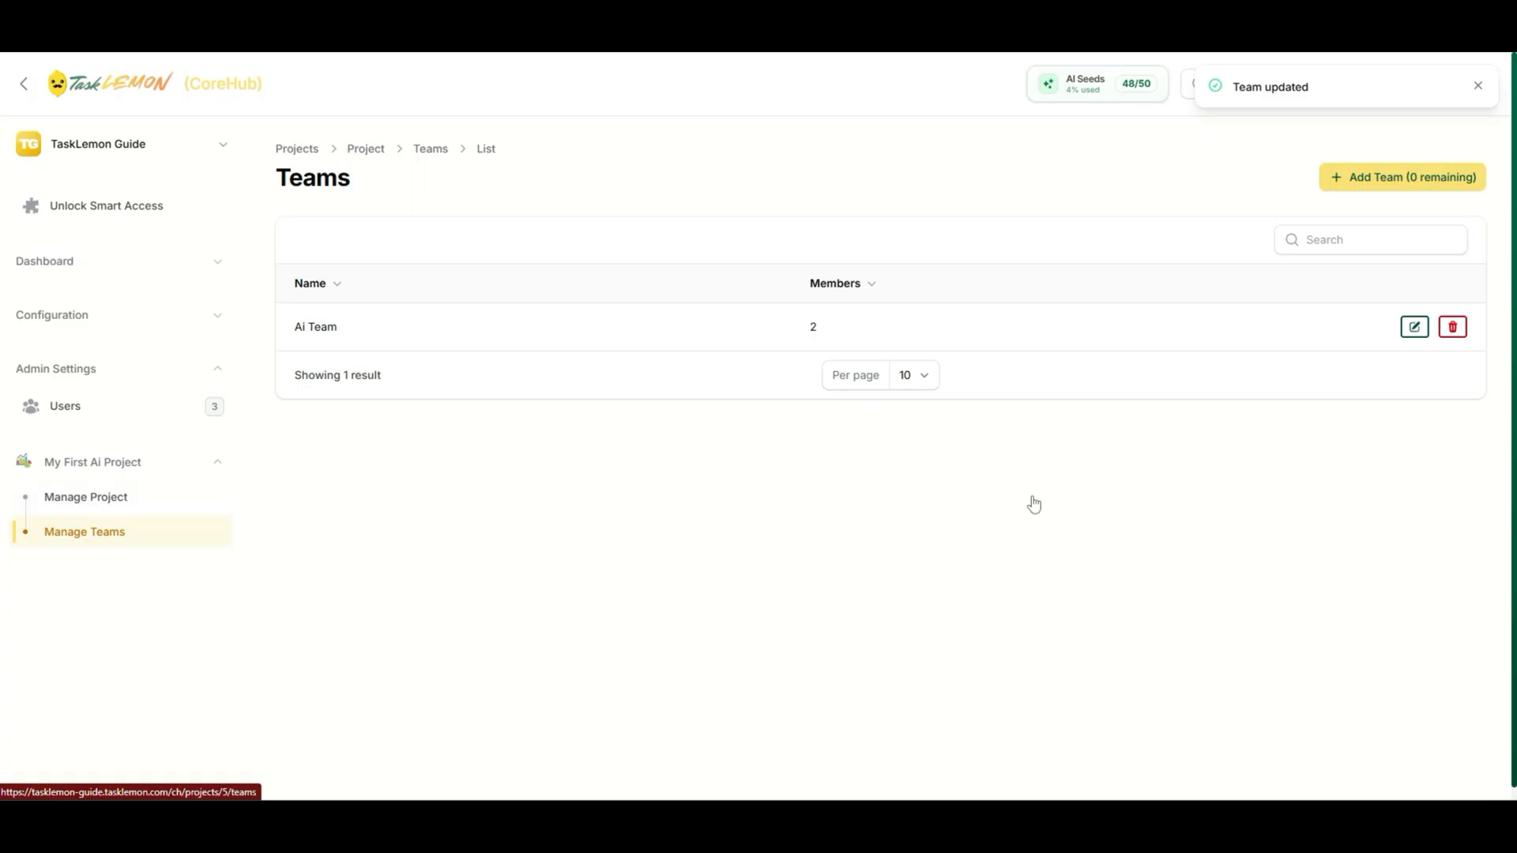
pyautogui.click(1451, 327)
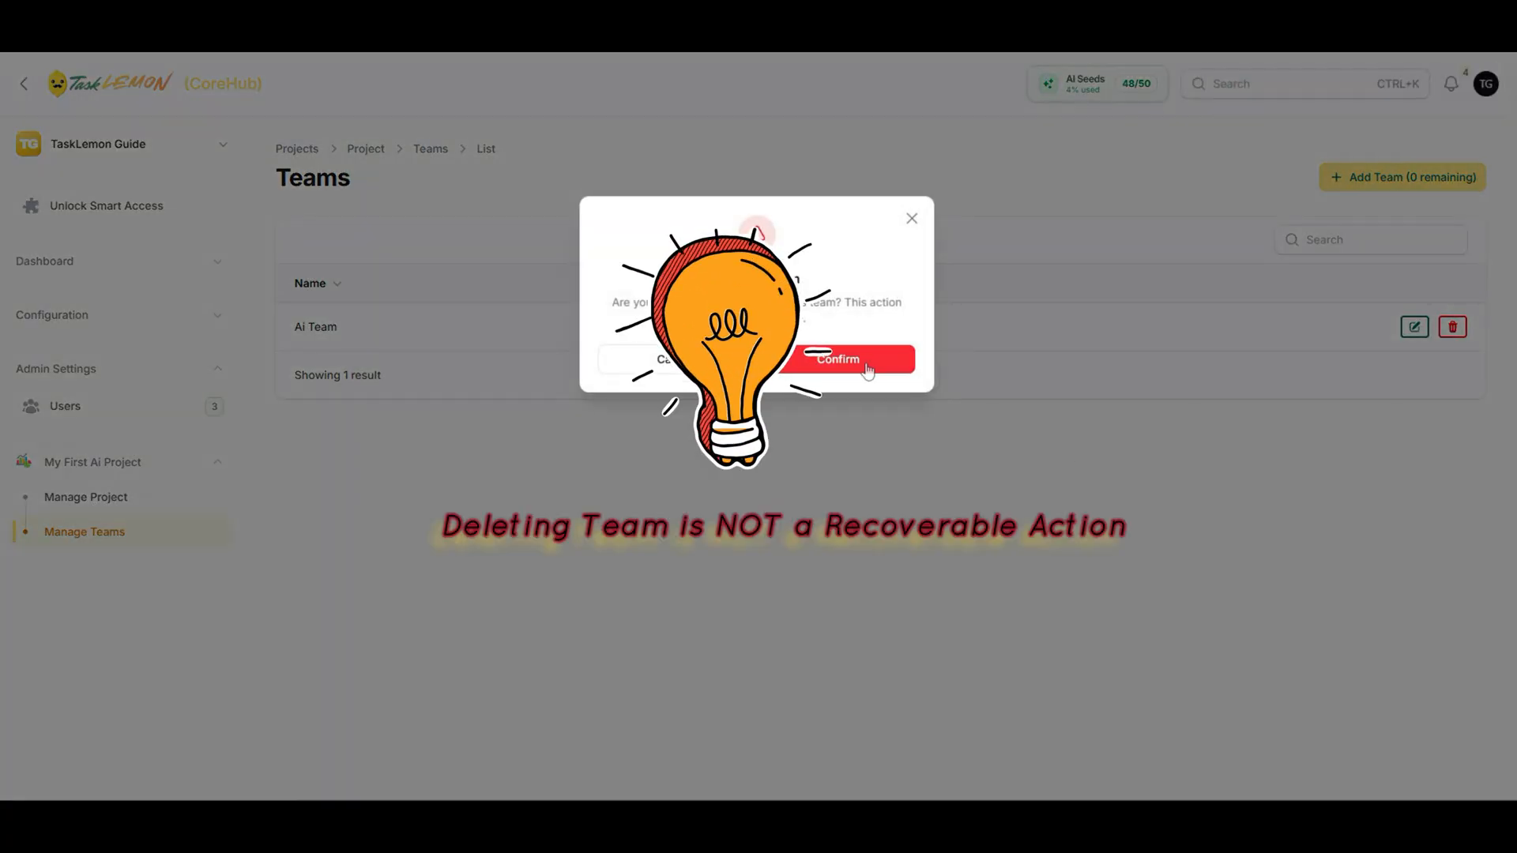
pyautogui.click(868, 369)
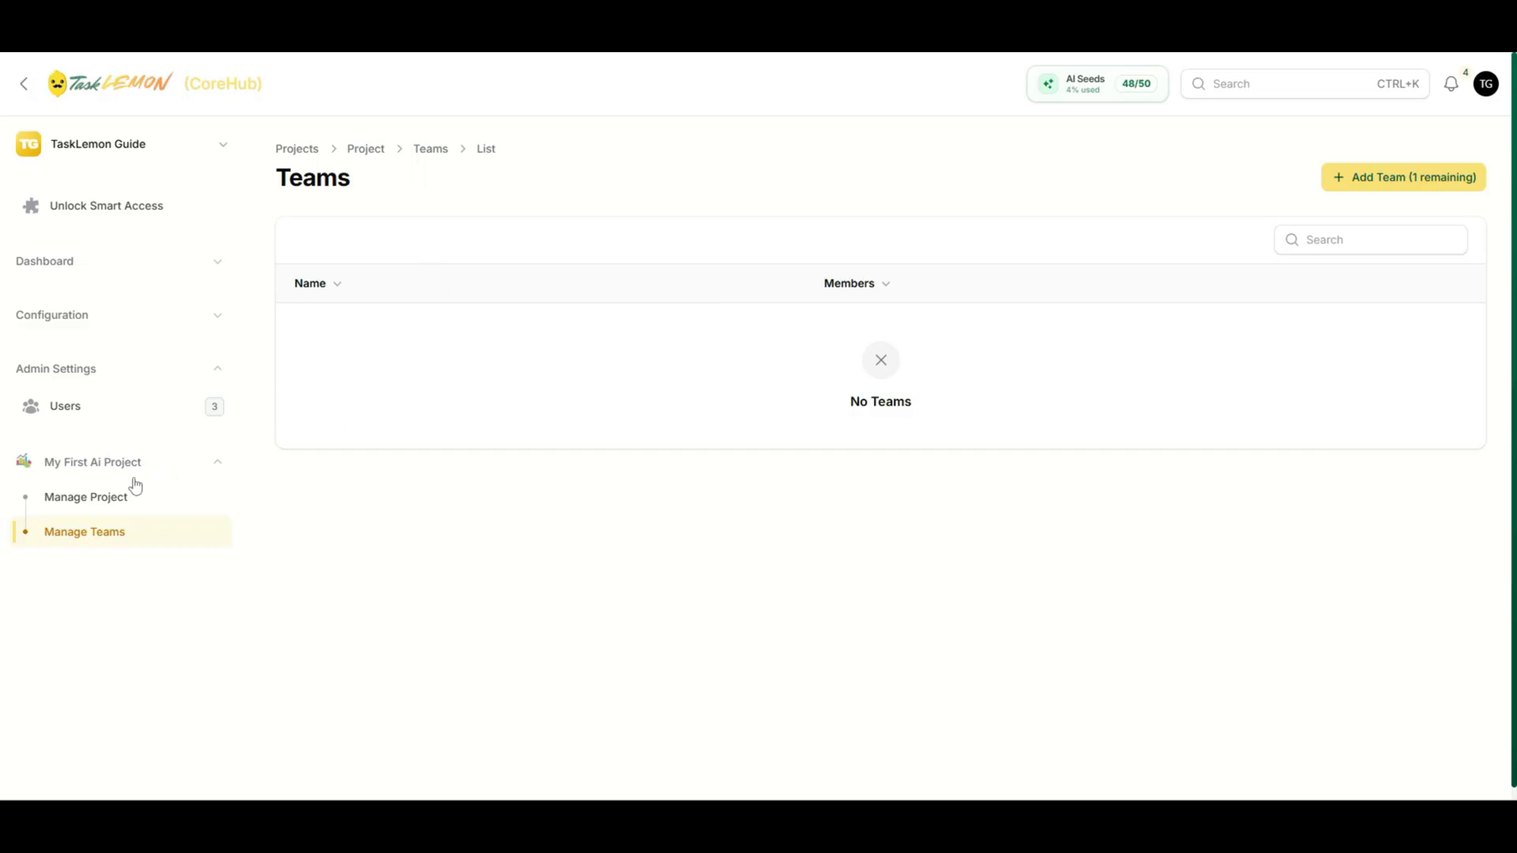
# - Create a team named Taurus, leaving its Members list empty
pyautogui.click(1346, 186)
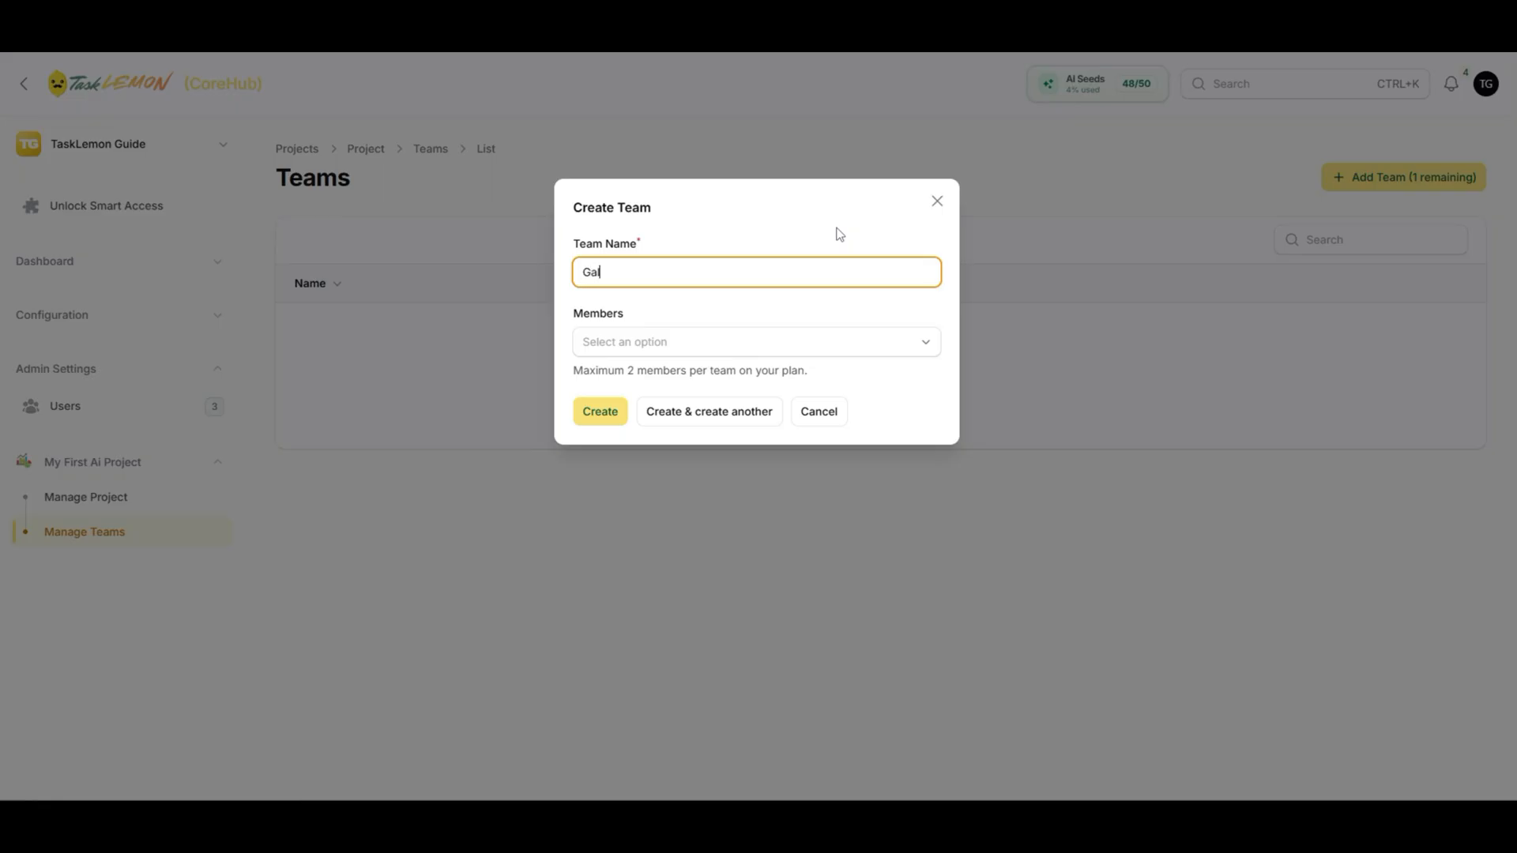
pyautogui.press('BackSpace')
pyautogui.press('BackSpace')
pyautogui.press('BackSpace')
pyautogui.press('BackSpace')
pyautogui.press('BackSpace')
pyautogui.press('Tab')
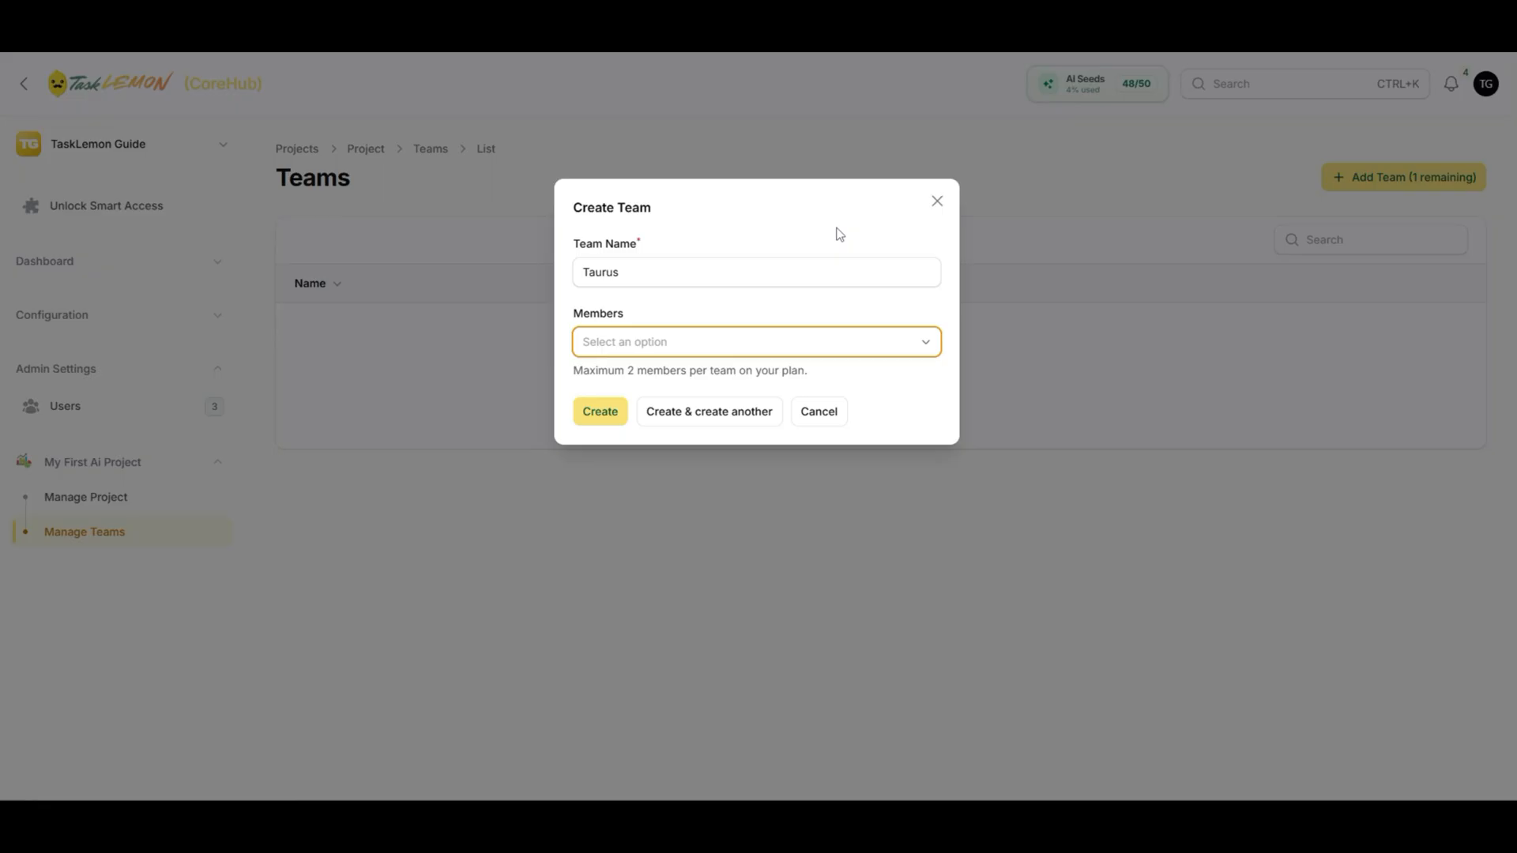
pyautogui.click(774, 342)
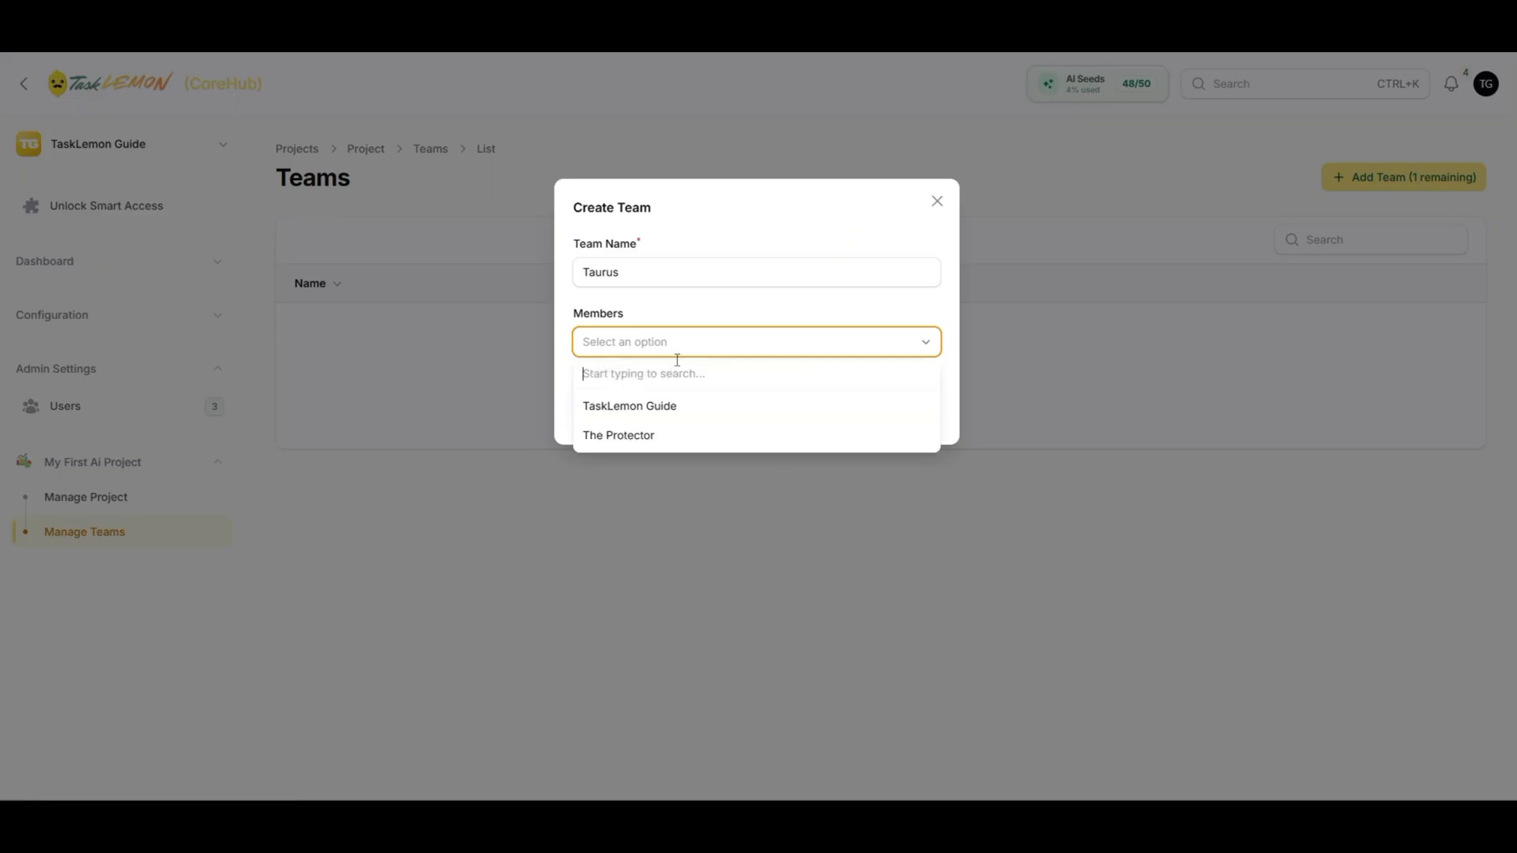
pyautogui.click(661, 307)
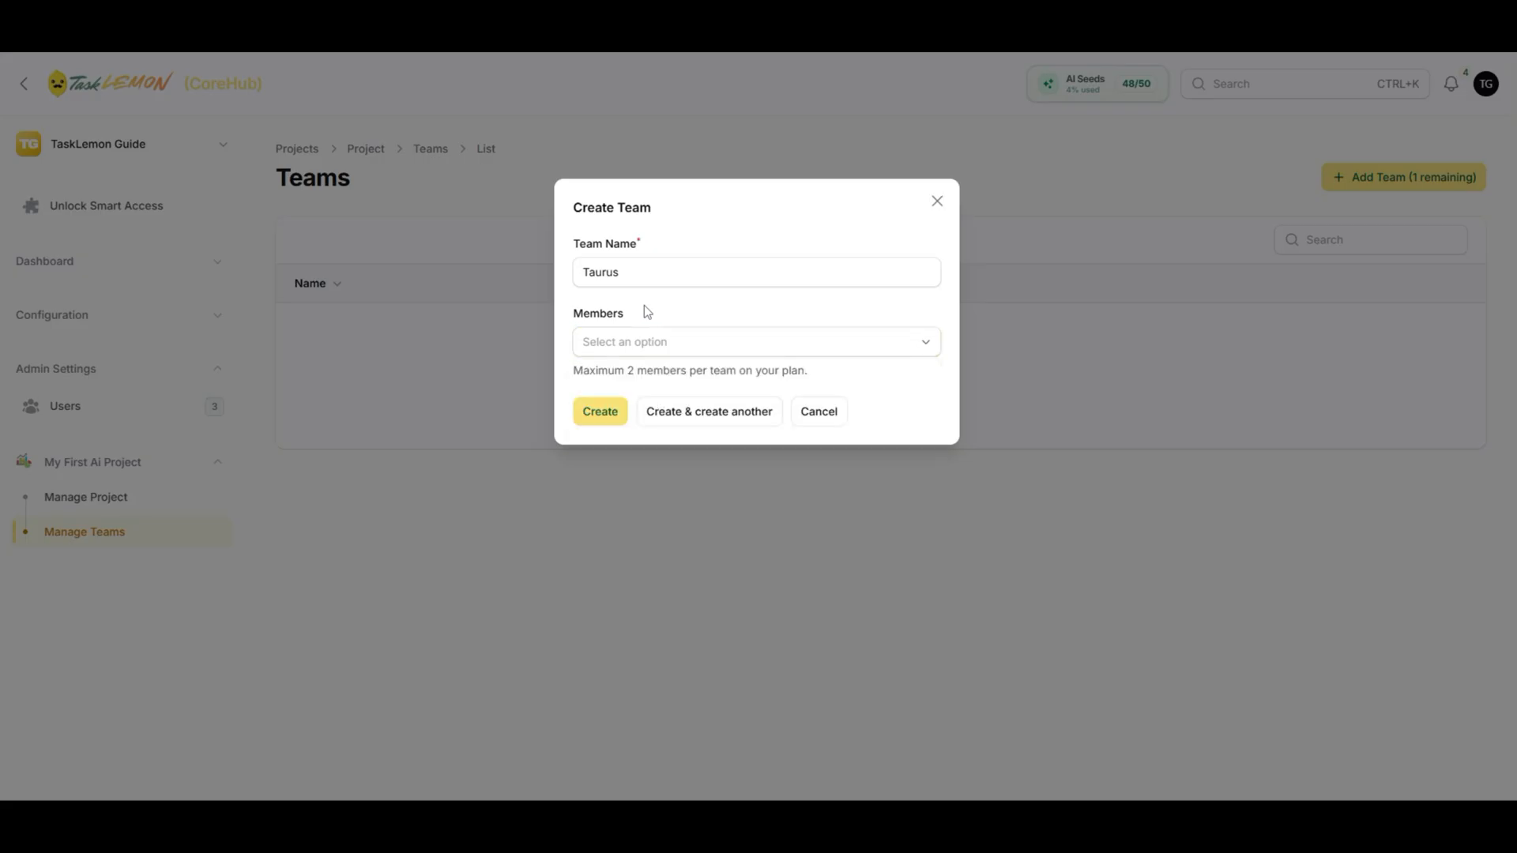
pyautogui.click(606, 419)
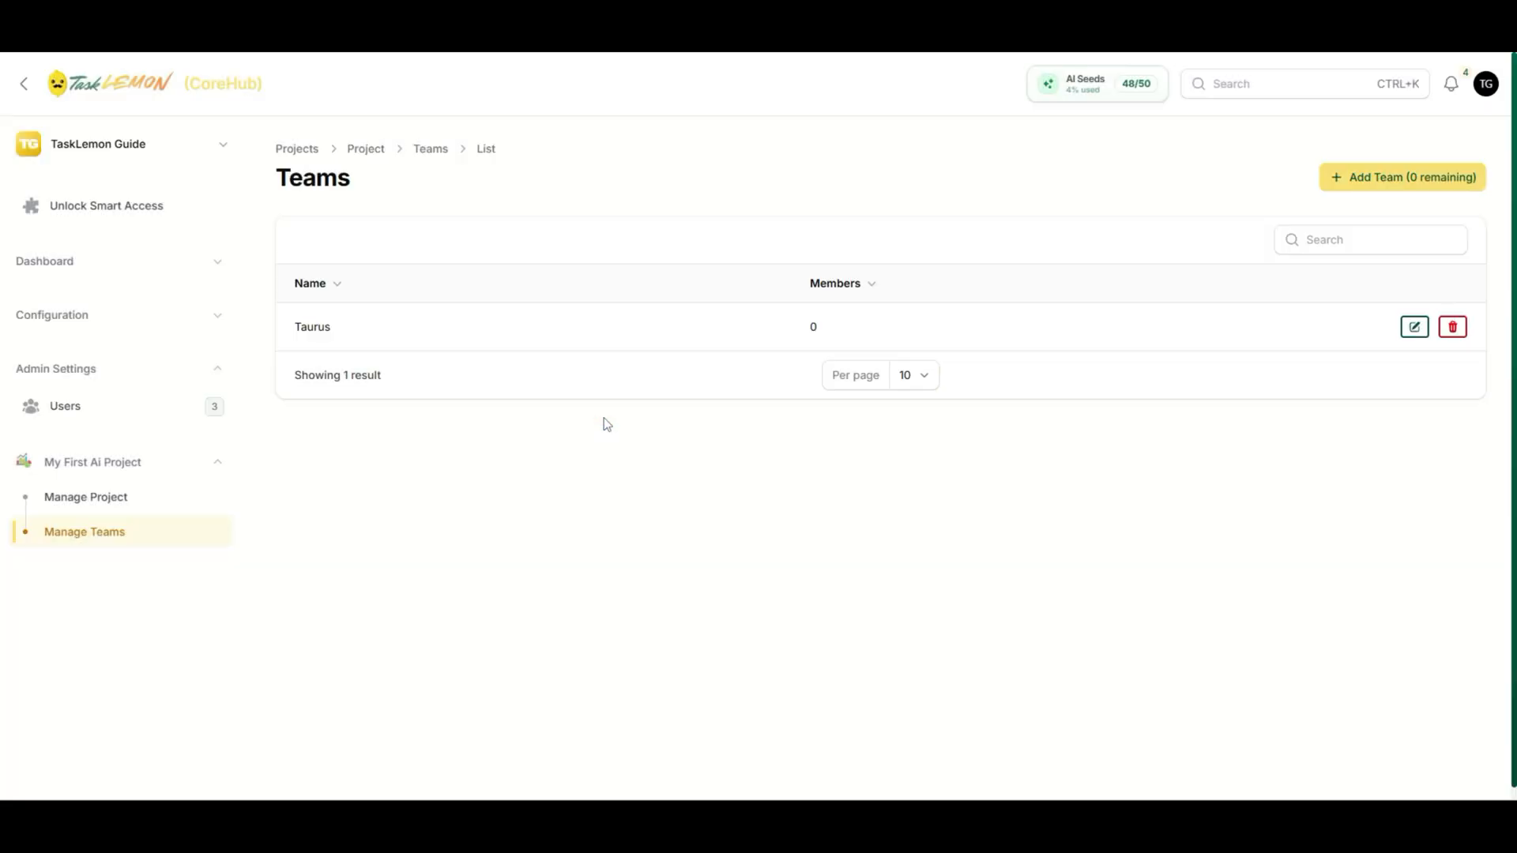
# - Select both workspace users as Taurus members and submit the team update
pyautogui.click(1410, 333)
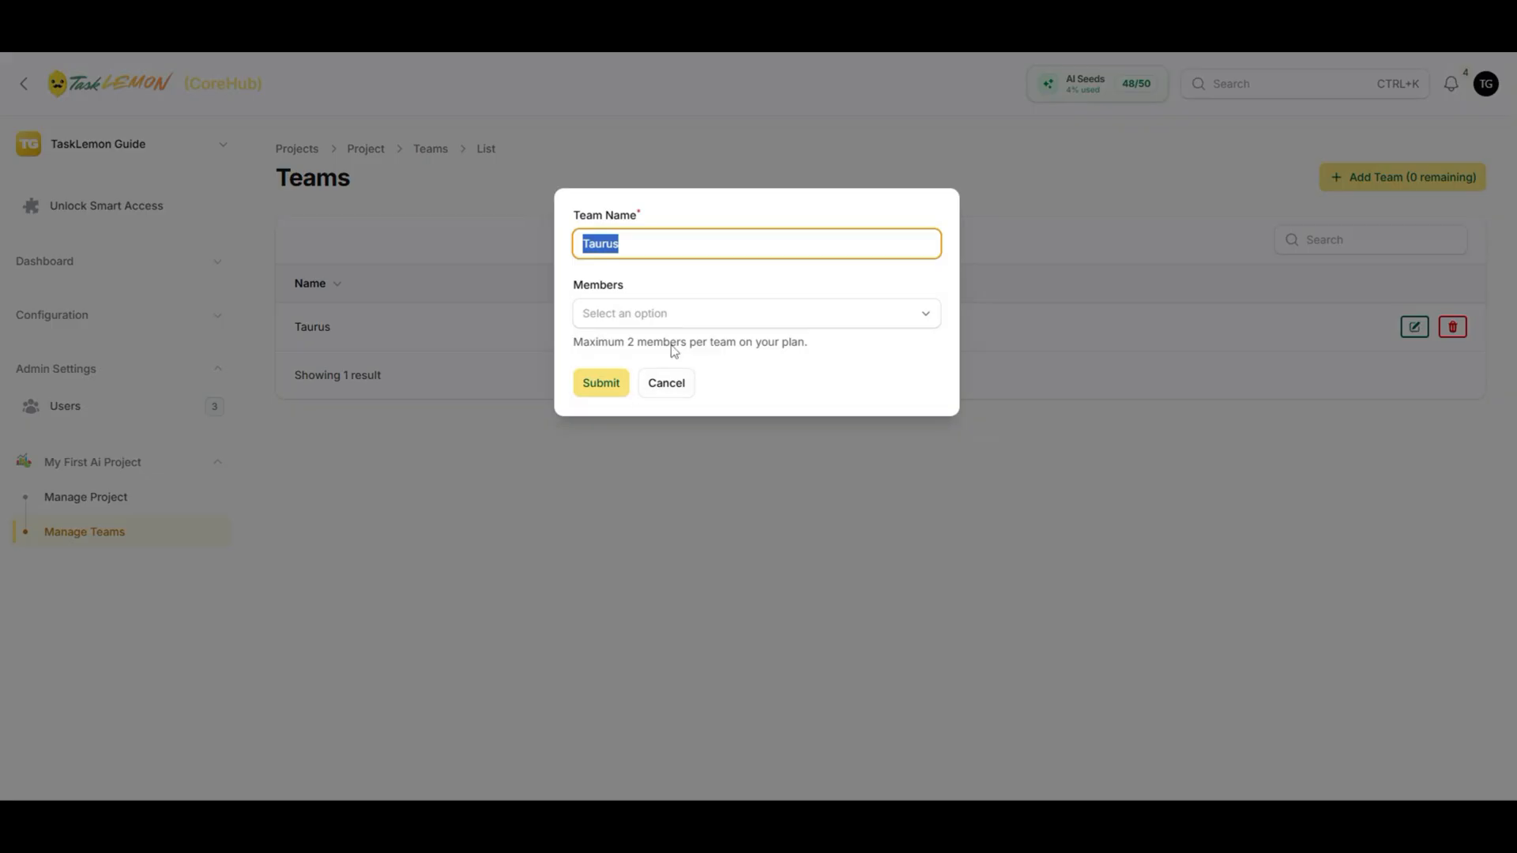
pyautogui.click(681, 320)
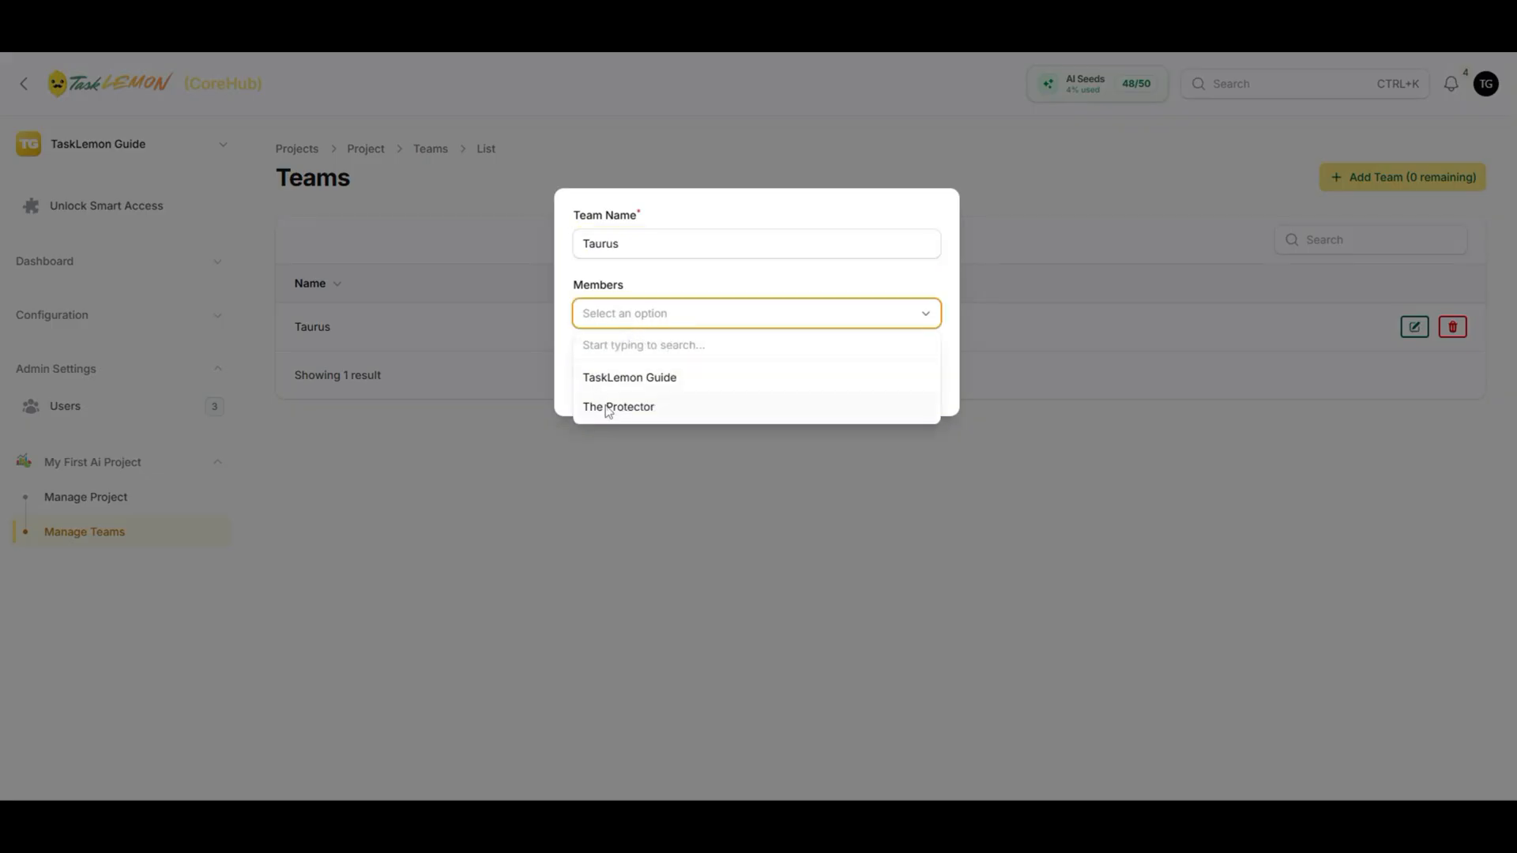
pyautogui.click(616, 387)
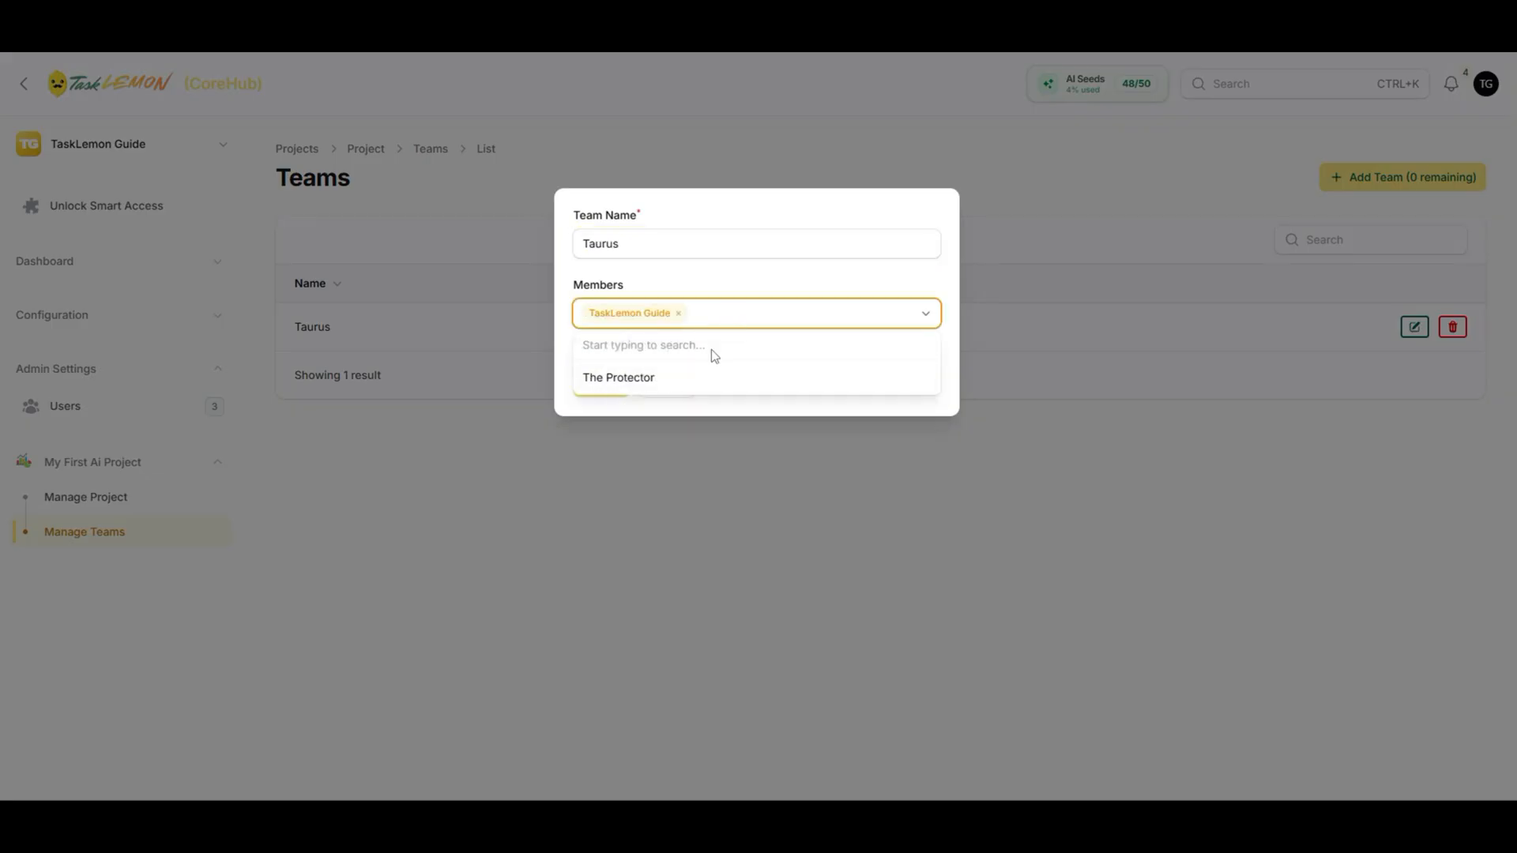
pyautogui.click(690, 379)
pyautogui.click(717, 403)
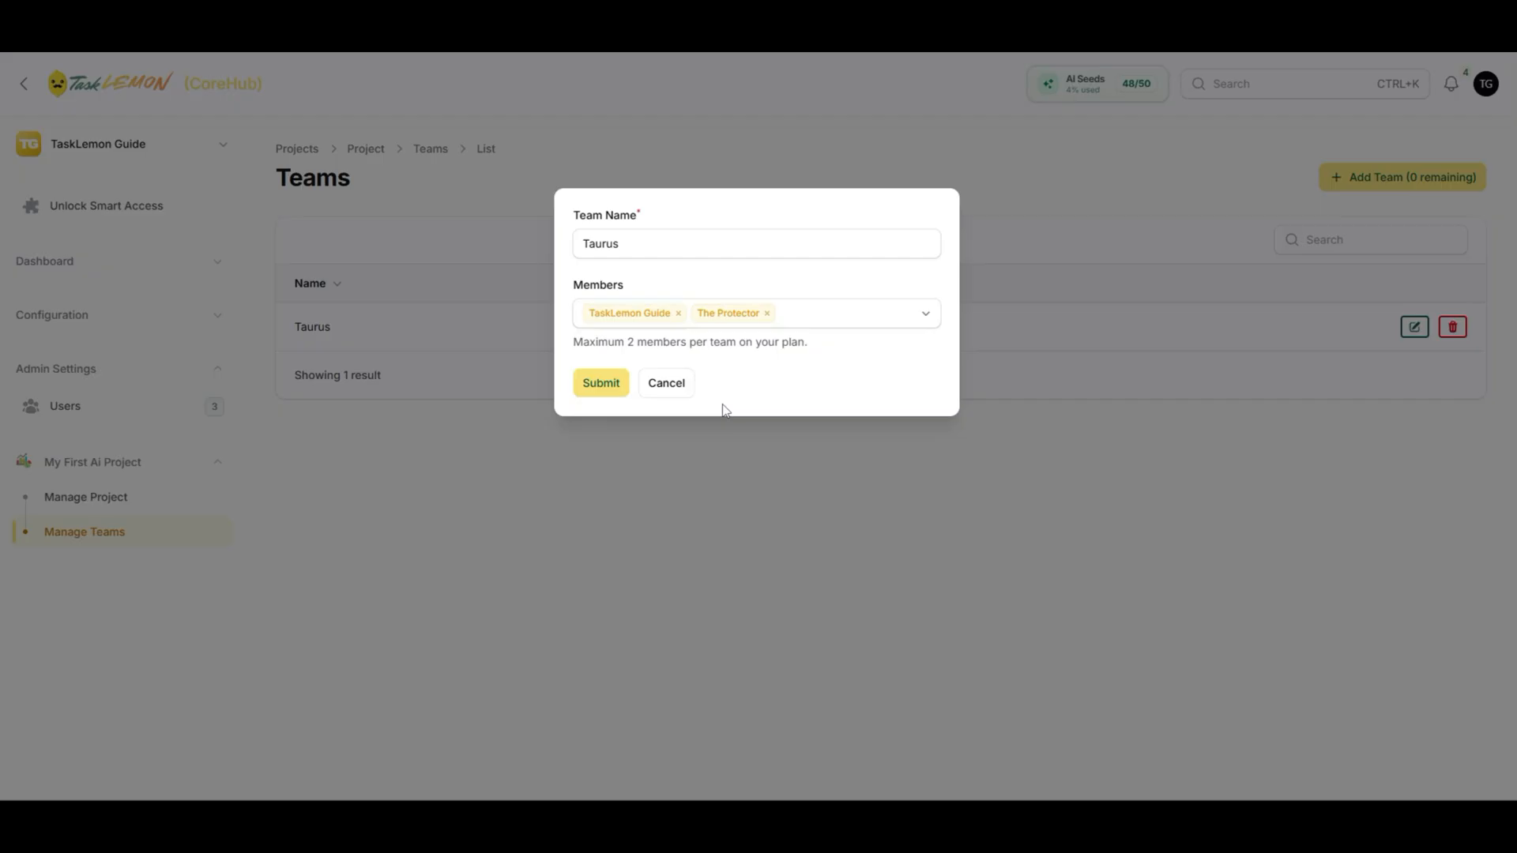
pyautogui.click(614, 385)
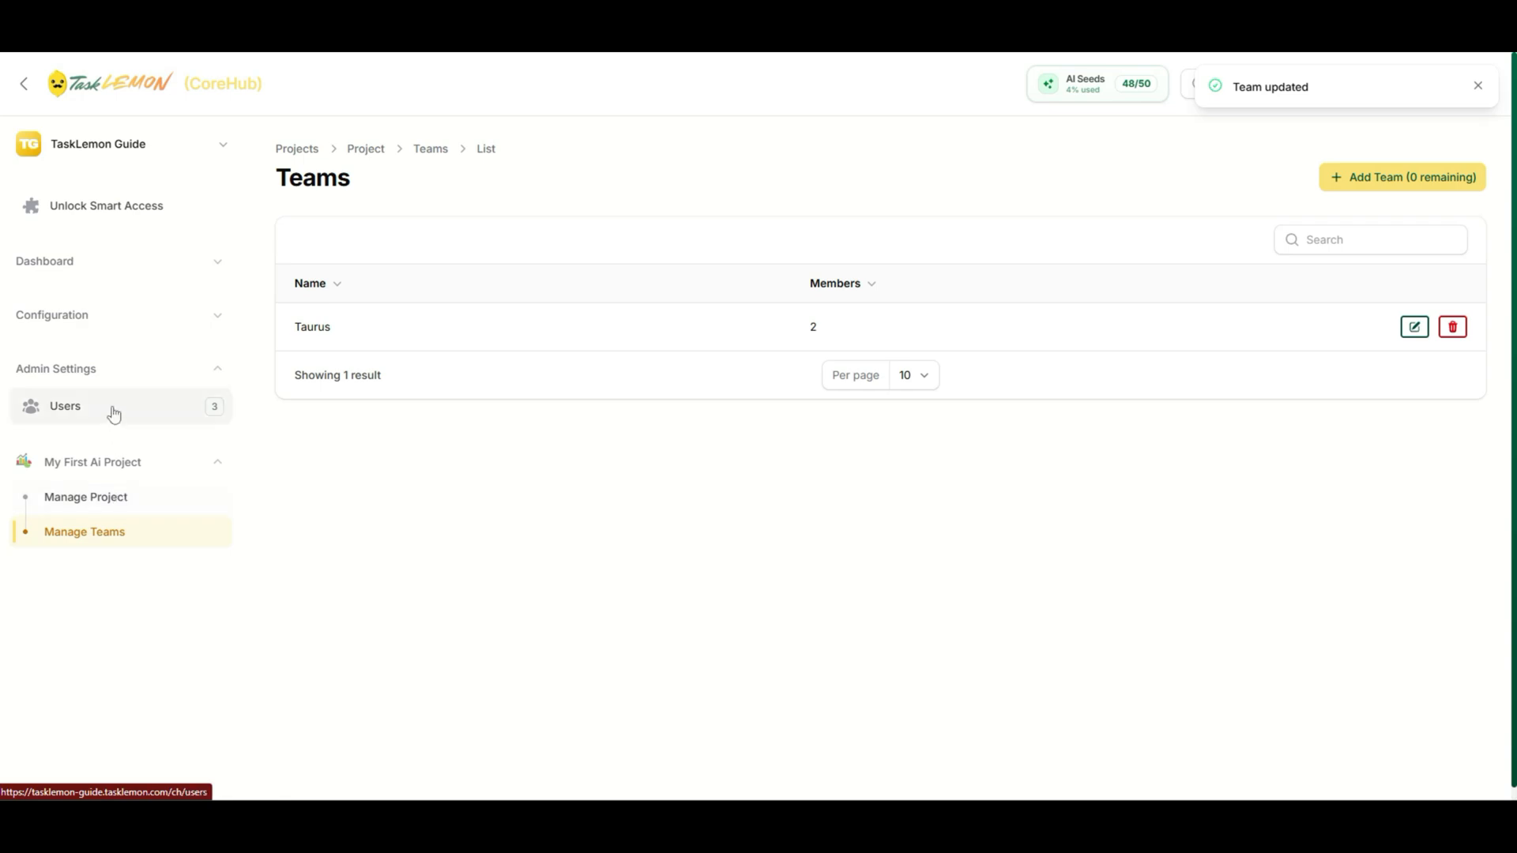
# - Open the My First Ai Project board and scroll down to its task columns
pyautogui.click(87, 407)
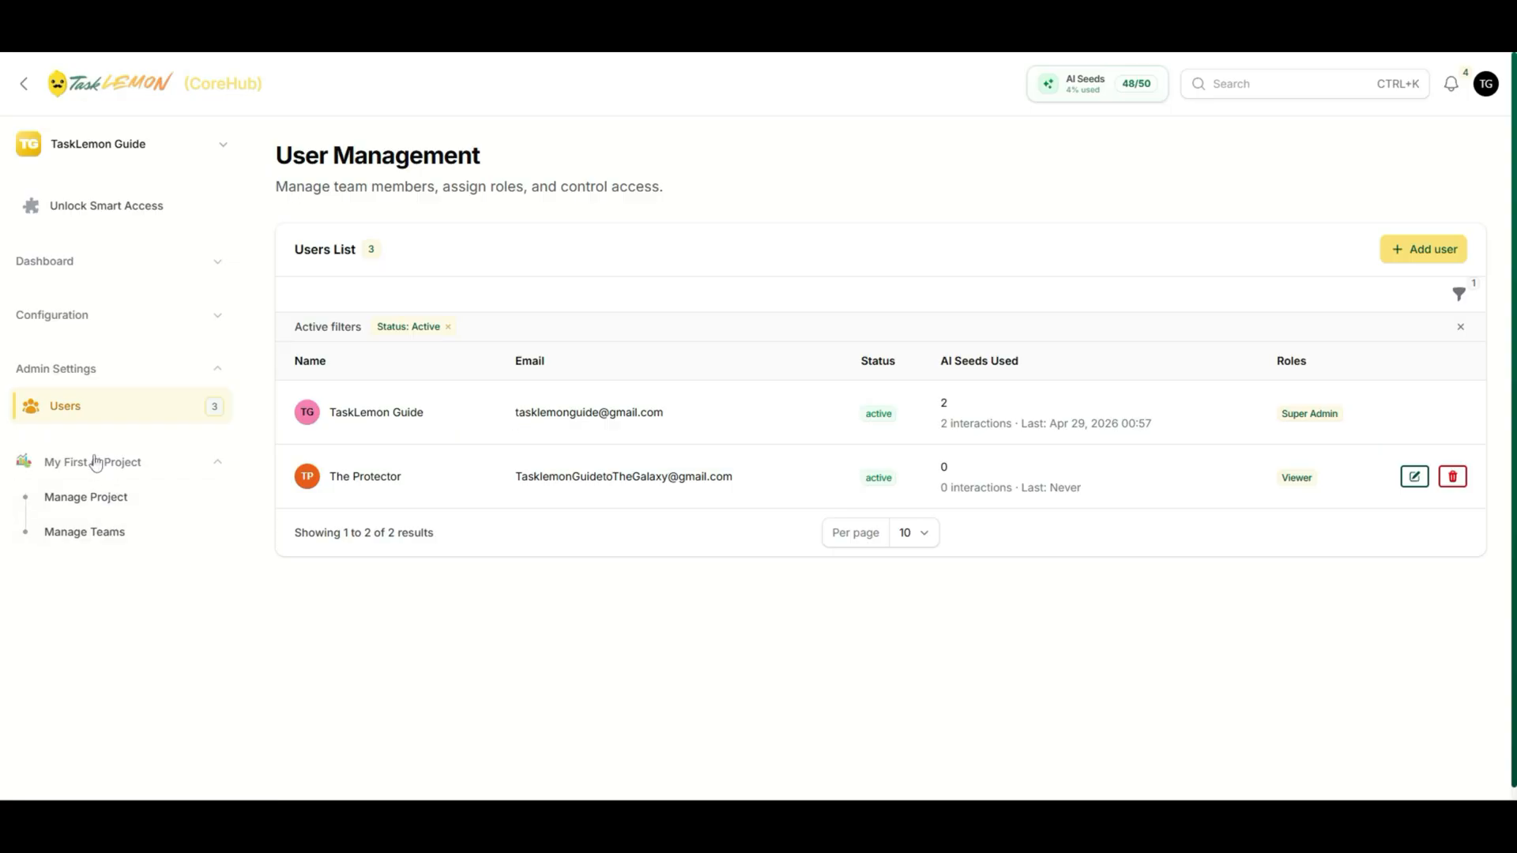
pyautogui.click(103, 517)
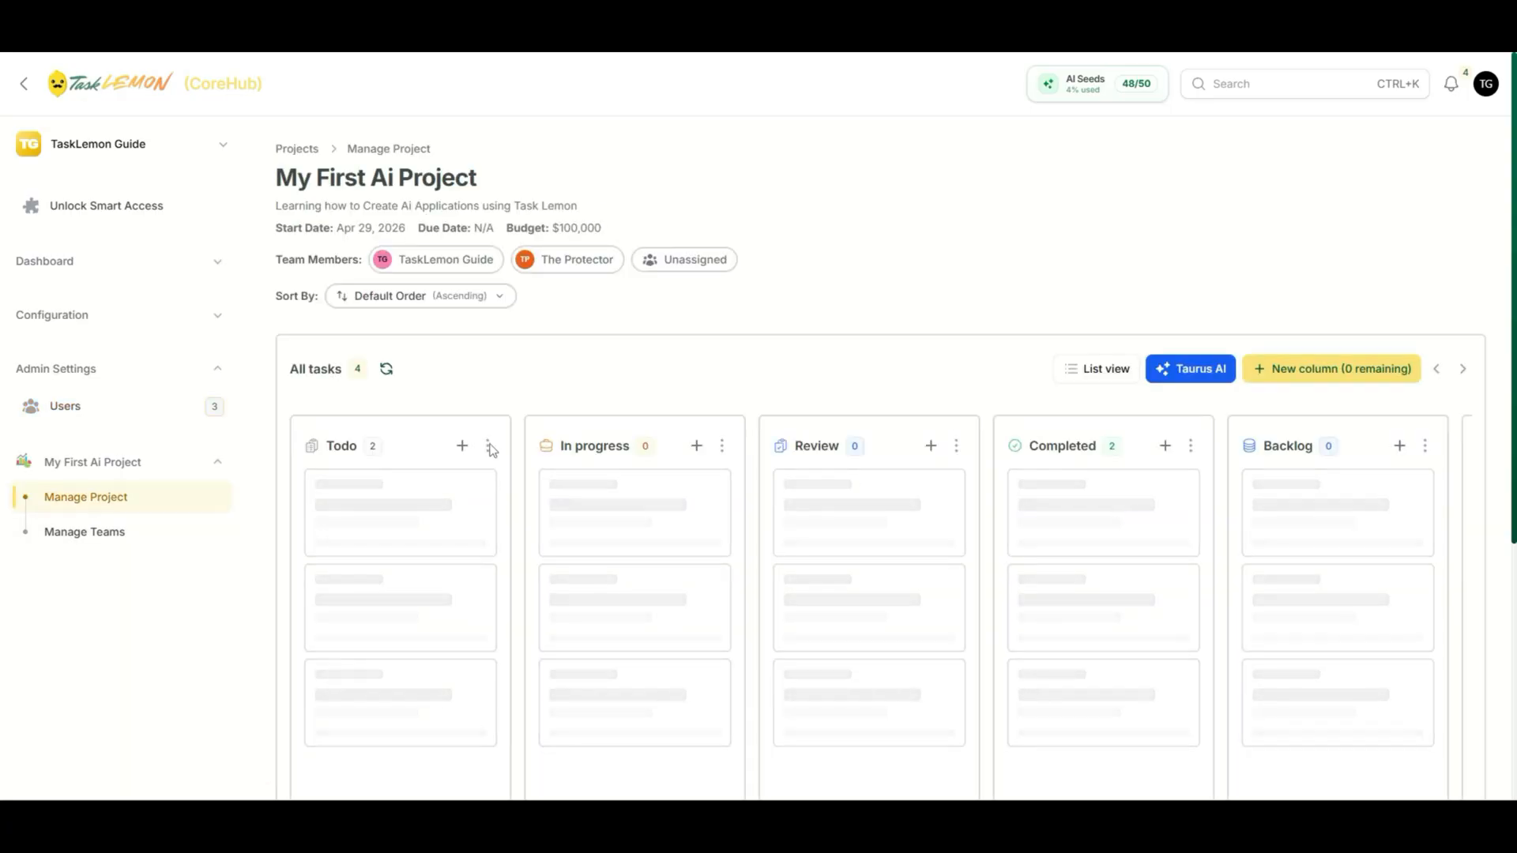
pyautogui.scroll(-2, 525, 406)
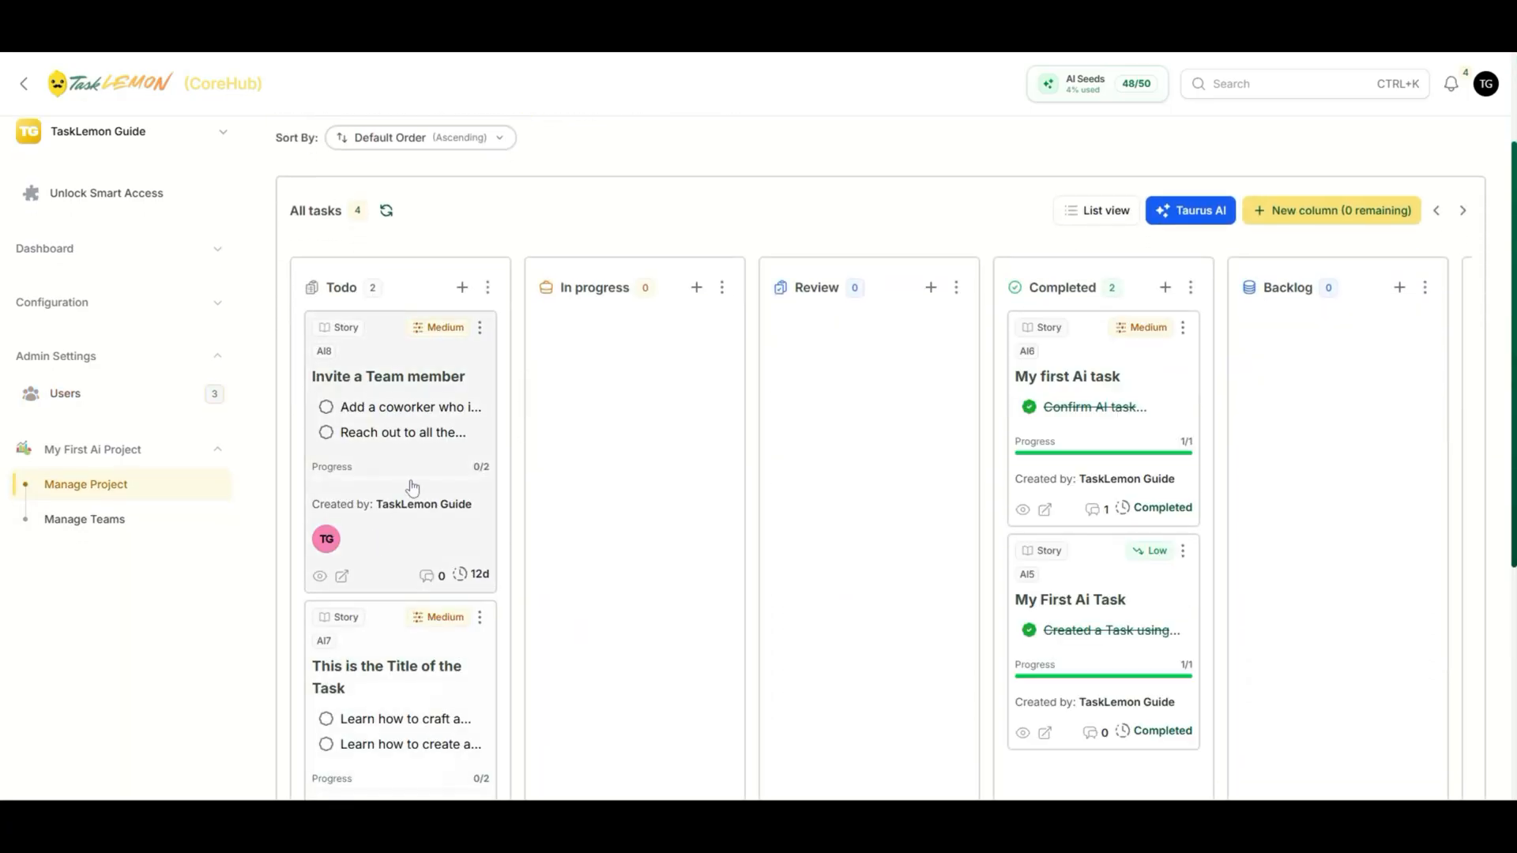
# - Open the Invite a Team member task for editing and attach team Taurus
pyautogui.click(321, 578)
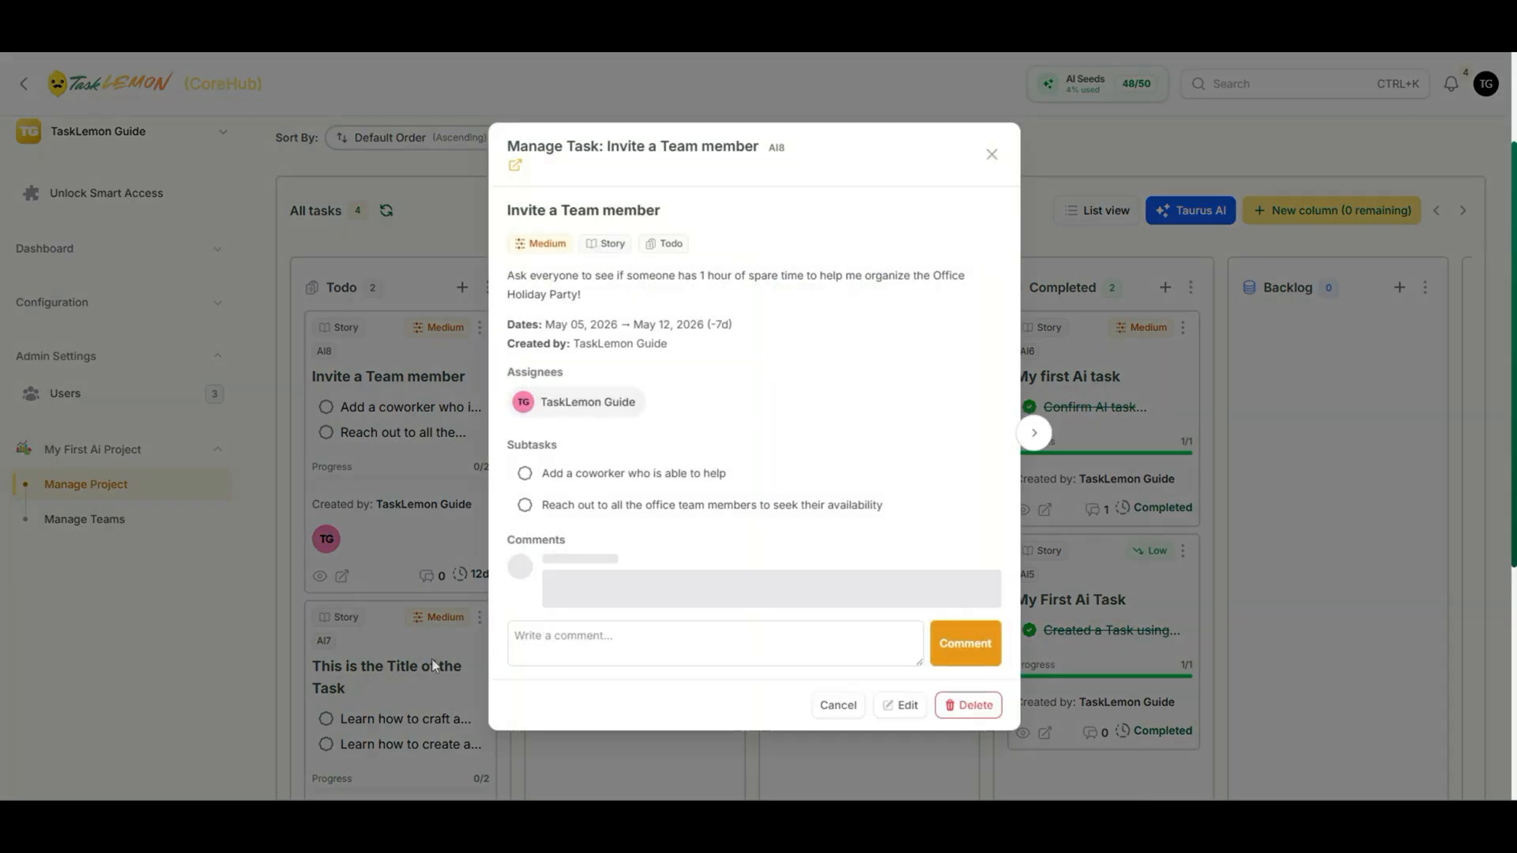
pyautogui.click(902, 703)
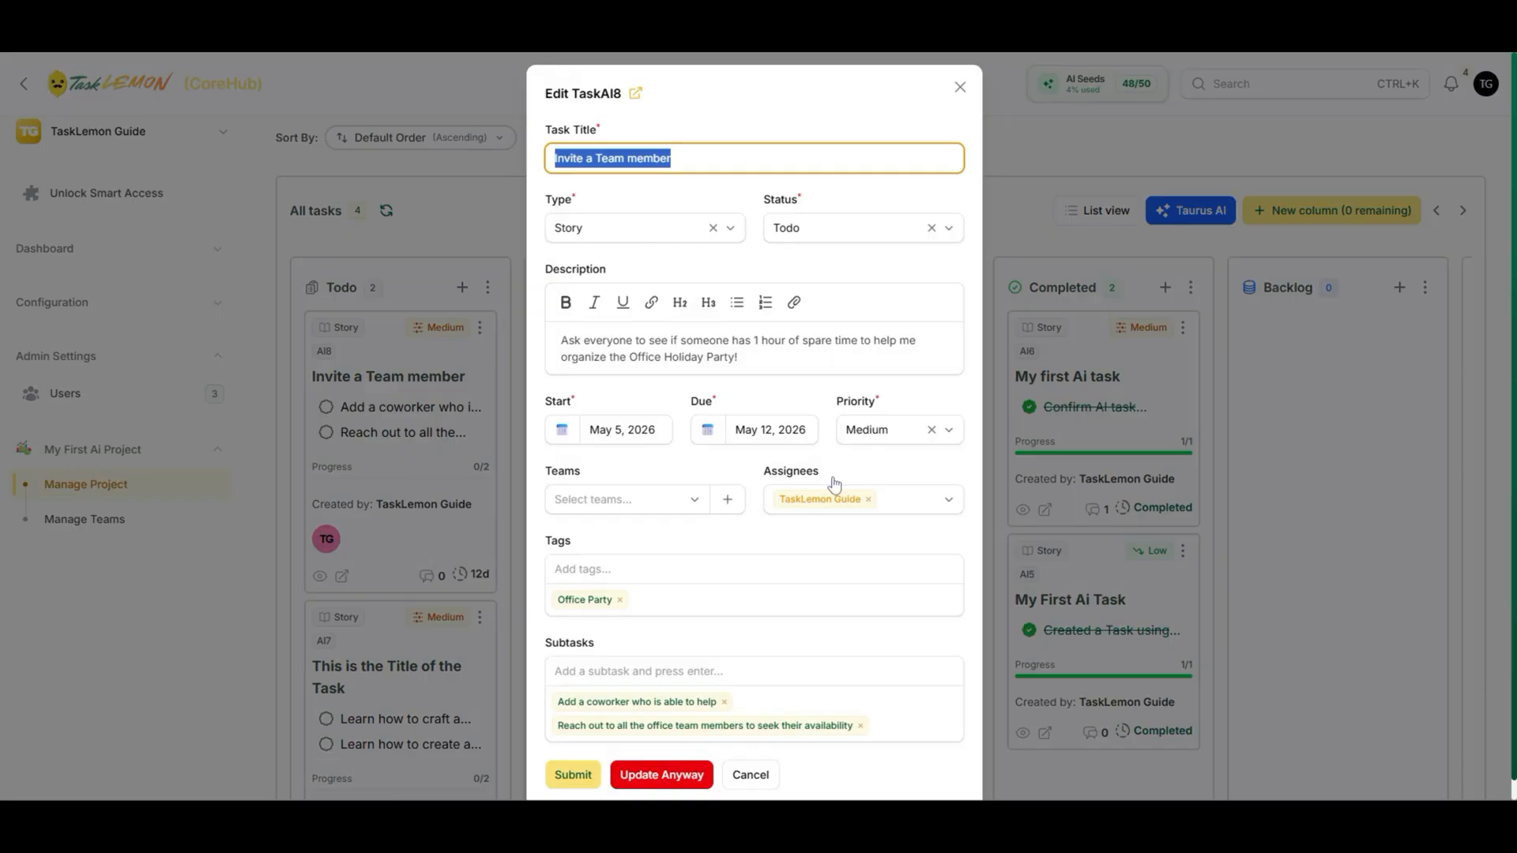
pyautogui.click(914, 503)
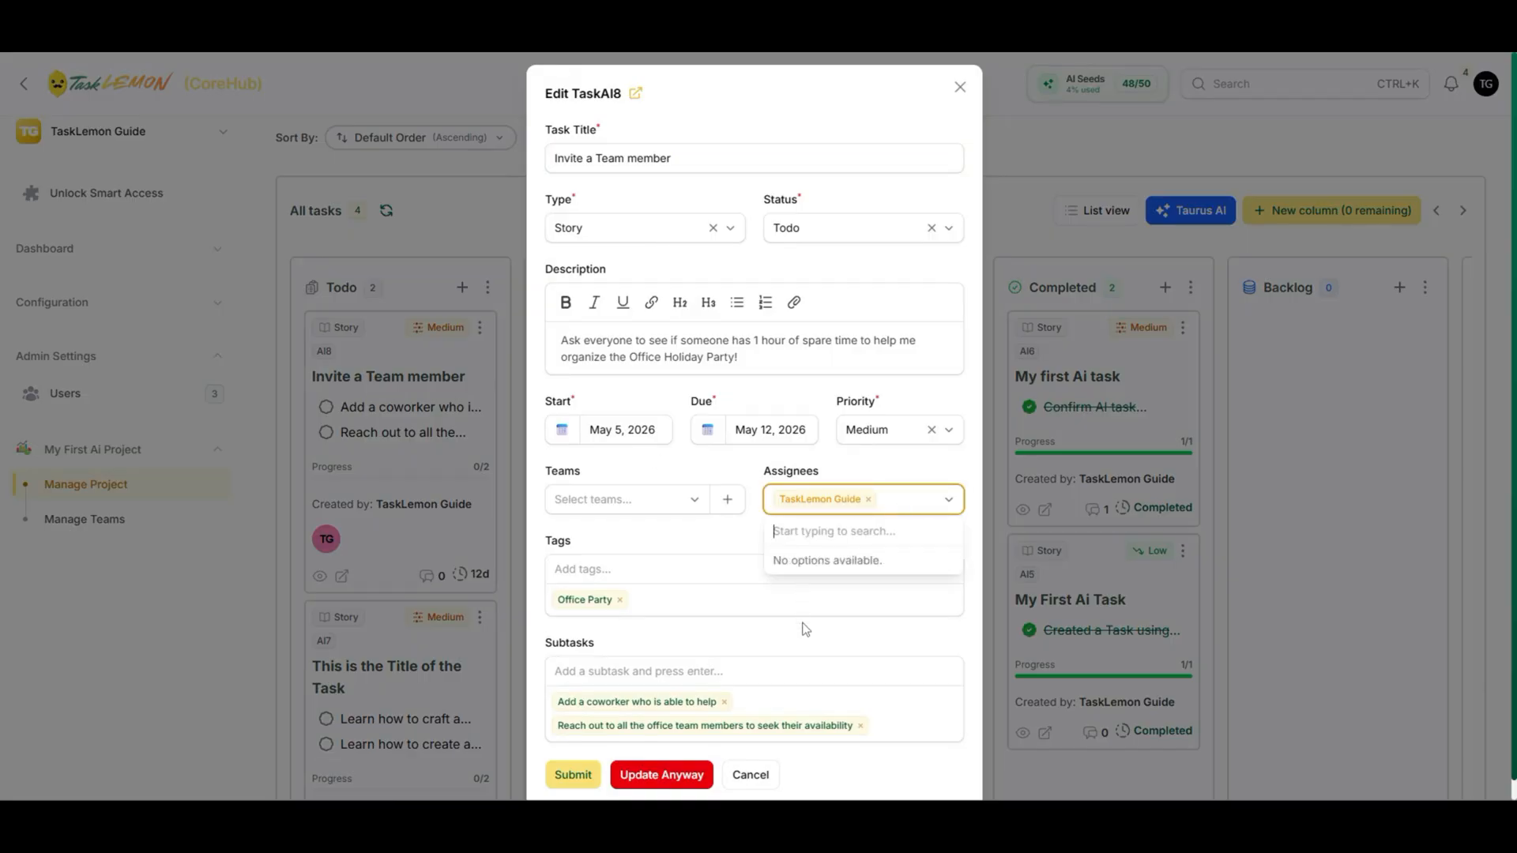
pyautogui.click(624, 499)
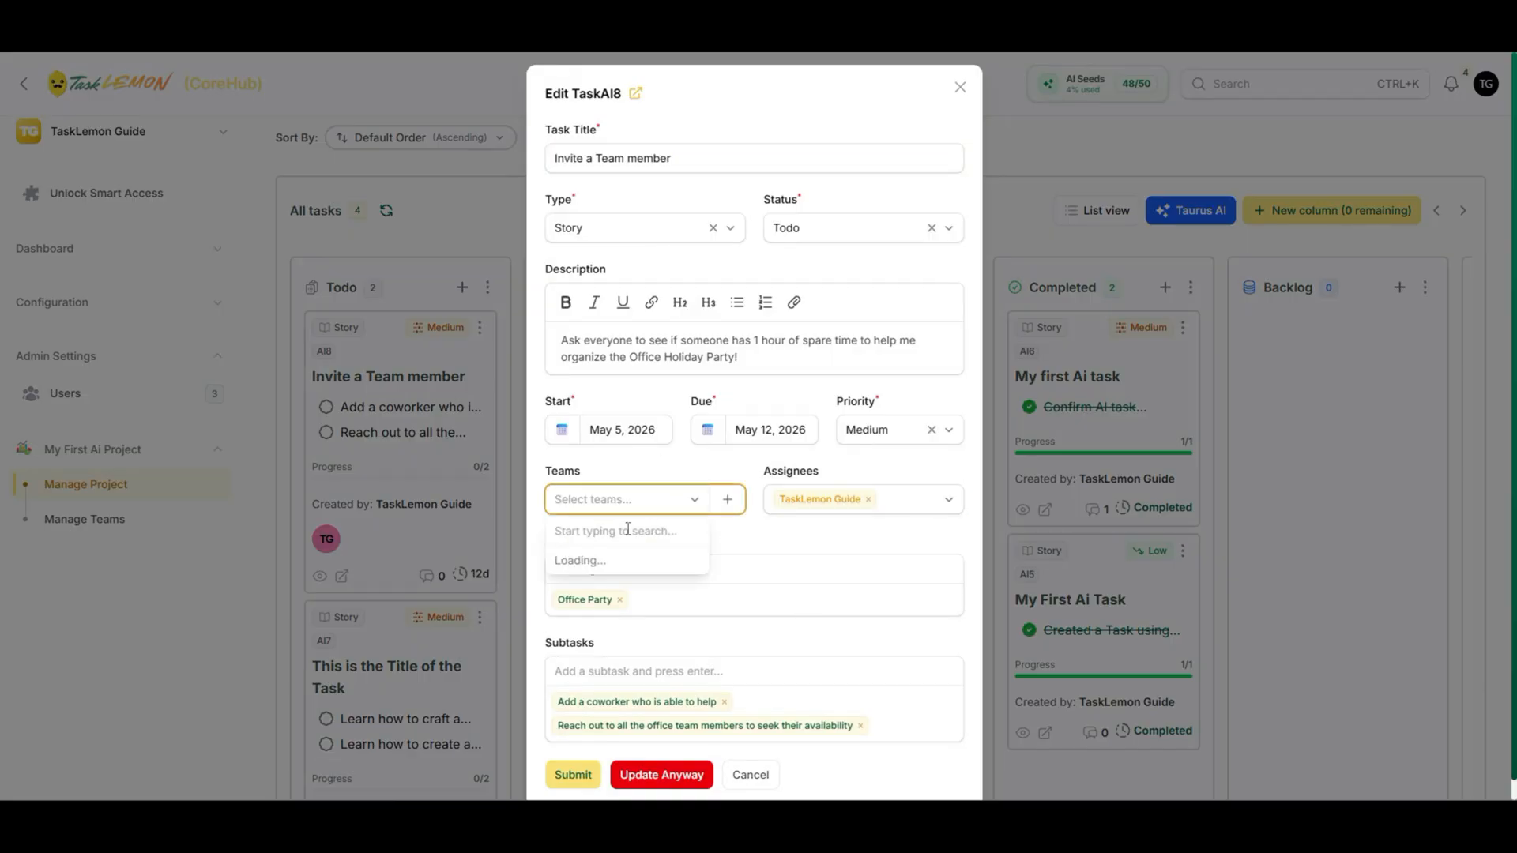
pyautogui.click(591, 566)
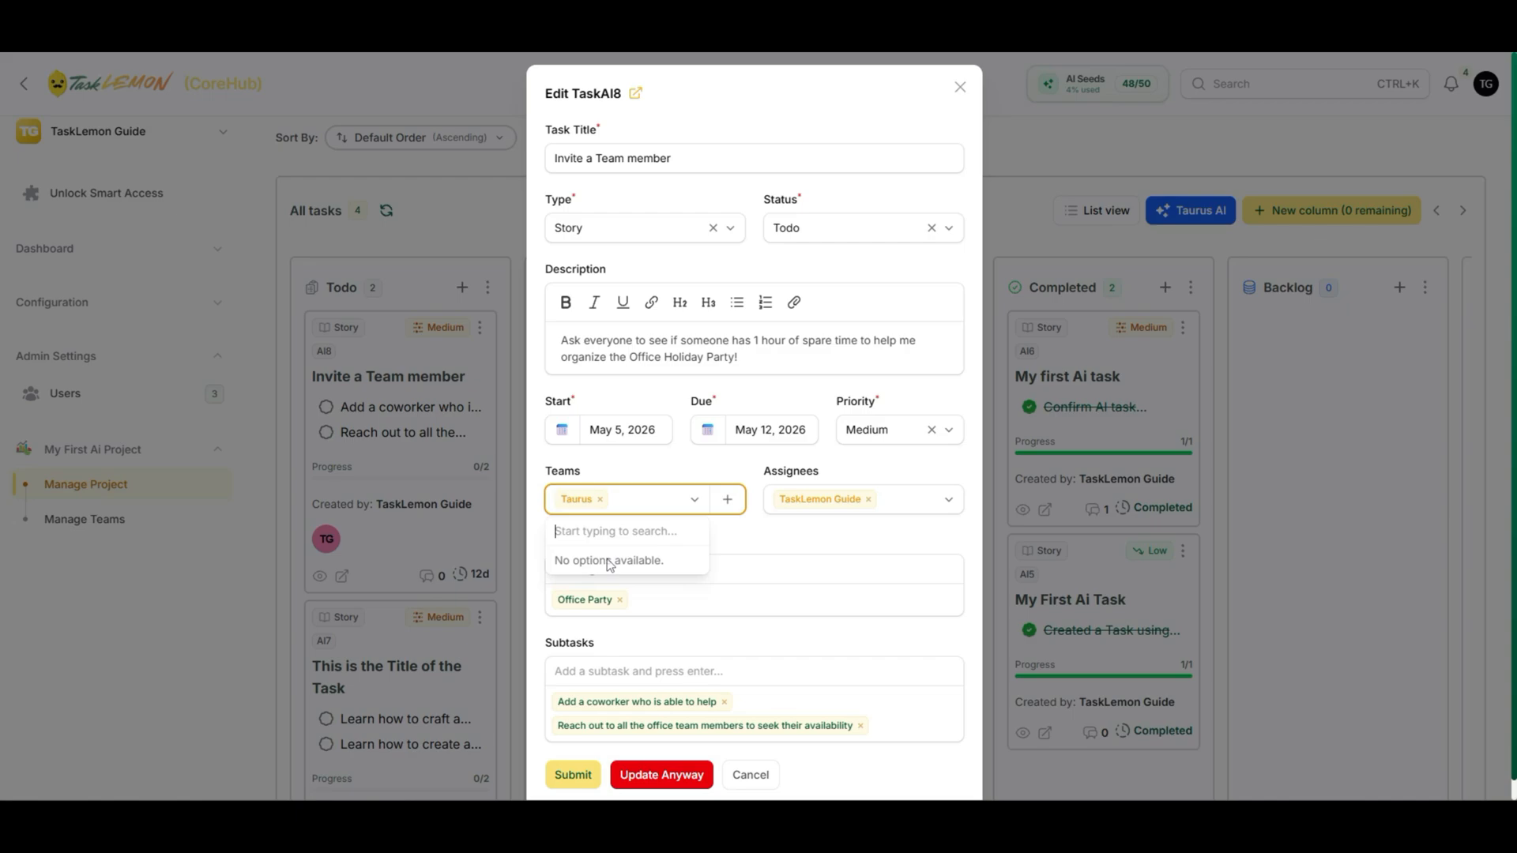
pyautogui.click(791, 540)
# - Replace the task's sole assignee with both users and save the task
pyautogui.click(867, 500)
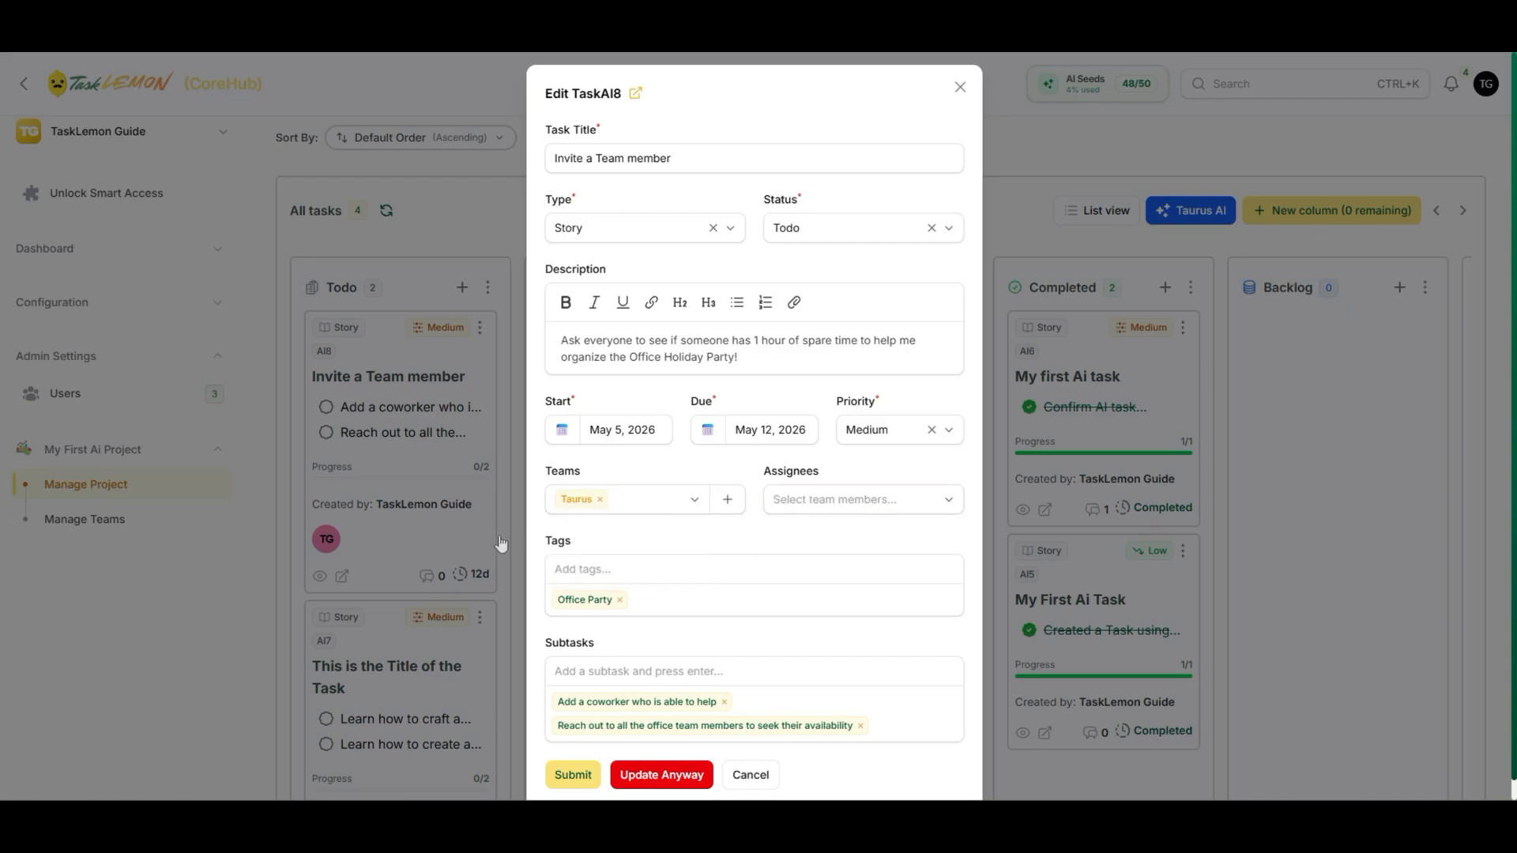
pyautogui.click(837, 500)
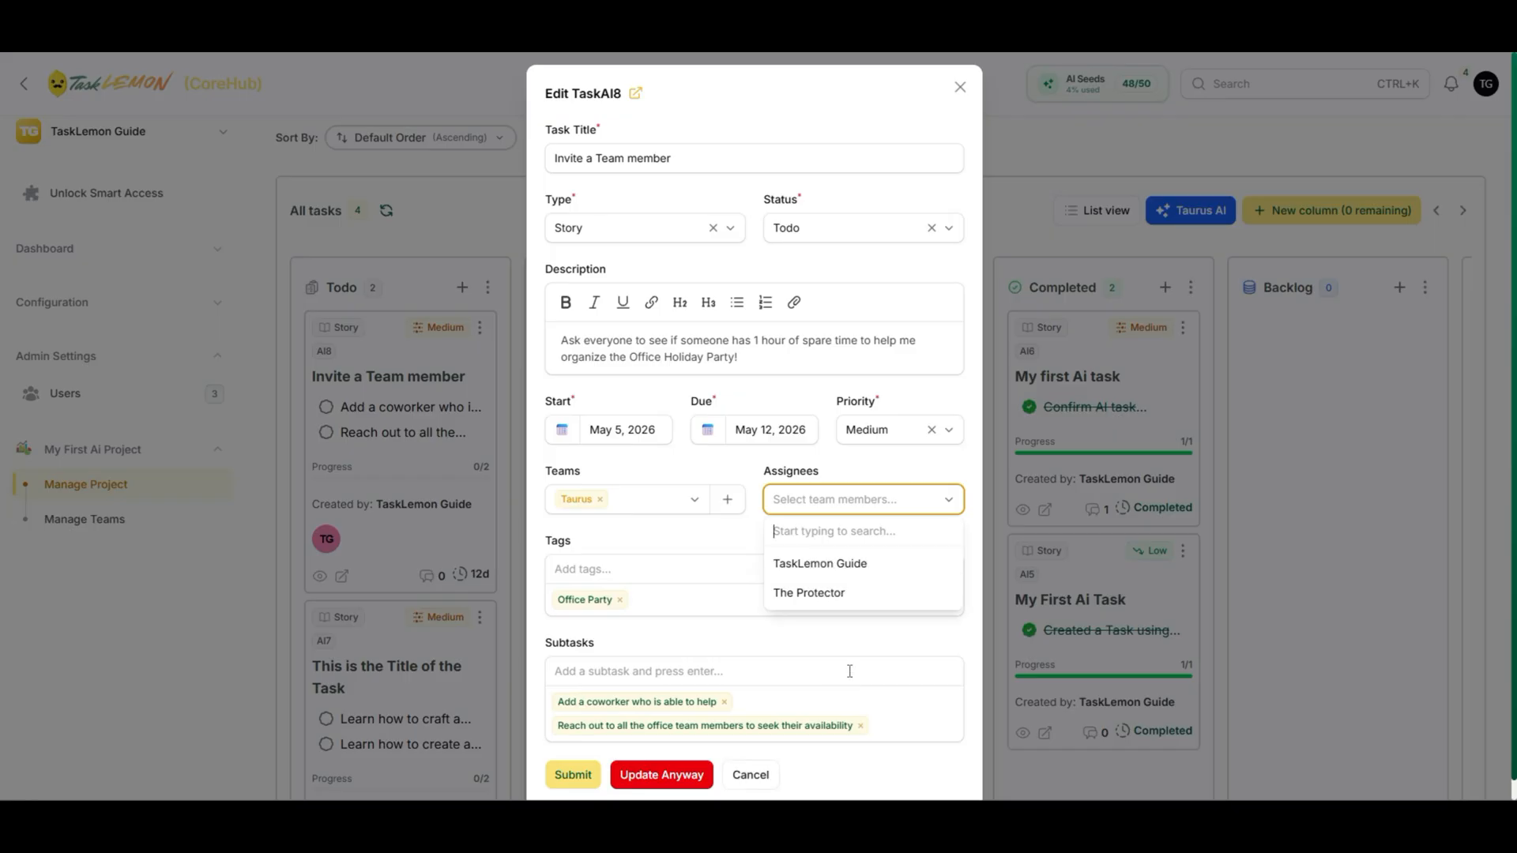
pyautogui.click(839, 593)
pyautogui.click(836, 563)
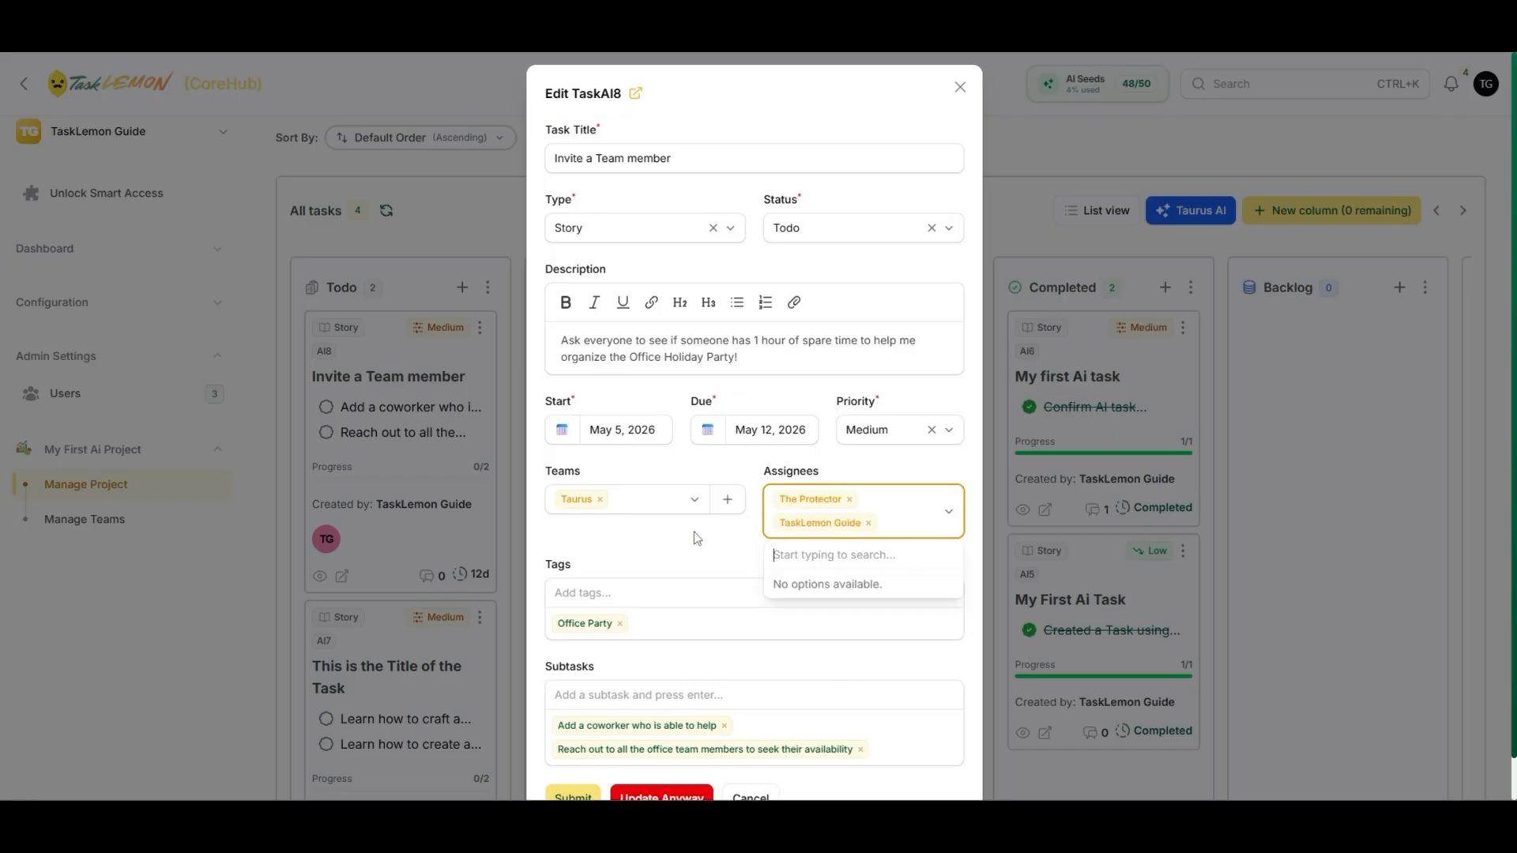
pyautogui.click(703, 548)
pyautogui.scroll(-1, 647, 675)
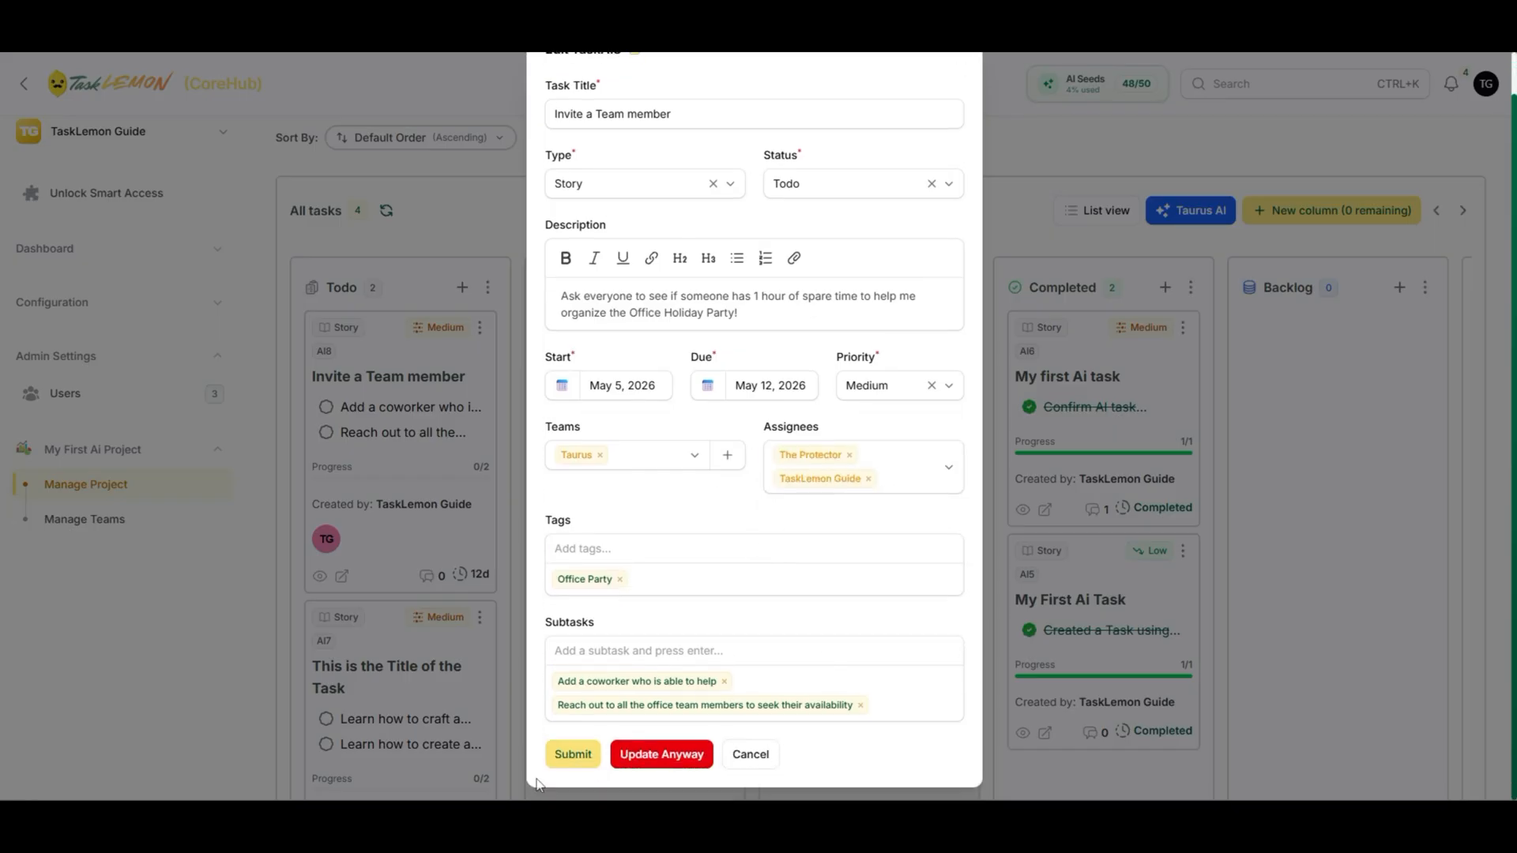
pyautogui.click(583, 753)
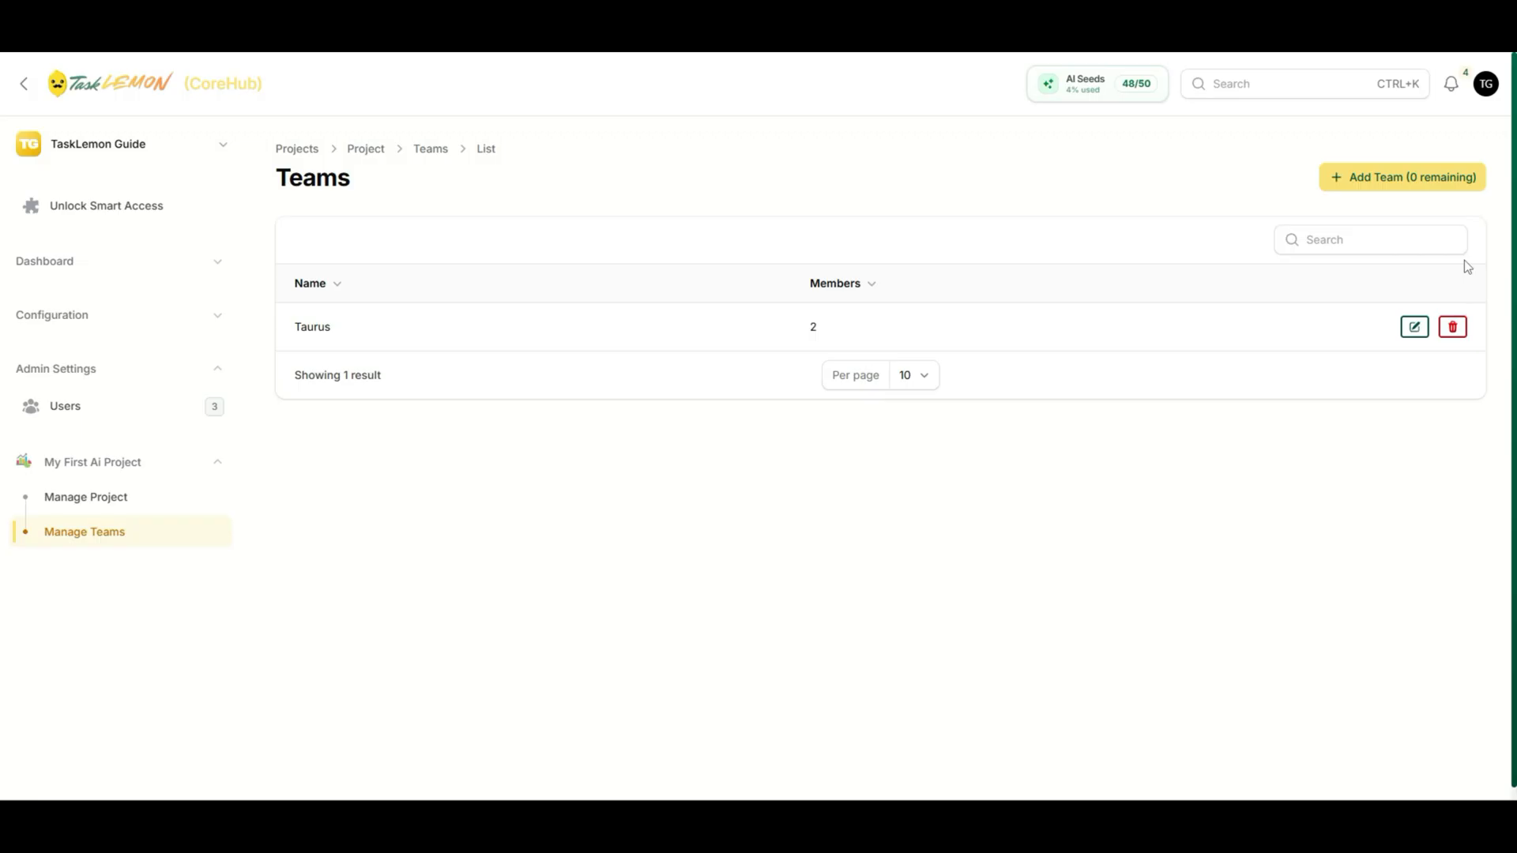
# - Remove the Taurus team from the Teams list and confirm the deletion
pyautogui.click(1452, 326)
pyautogui.click(830, 362)
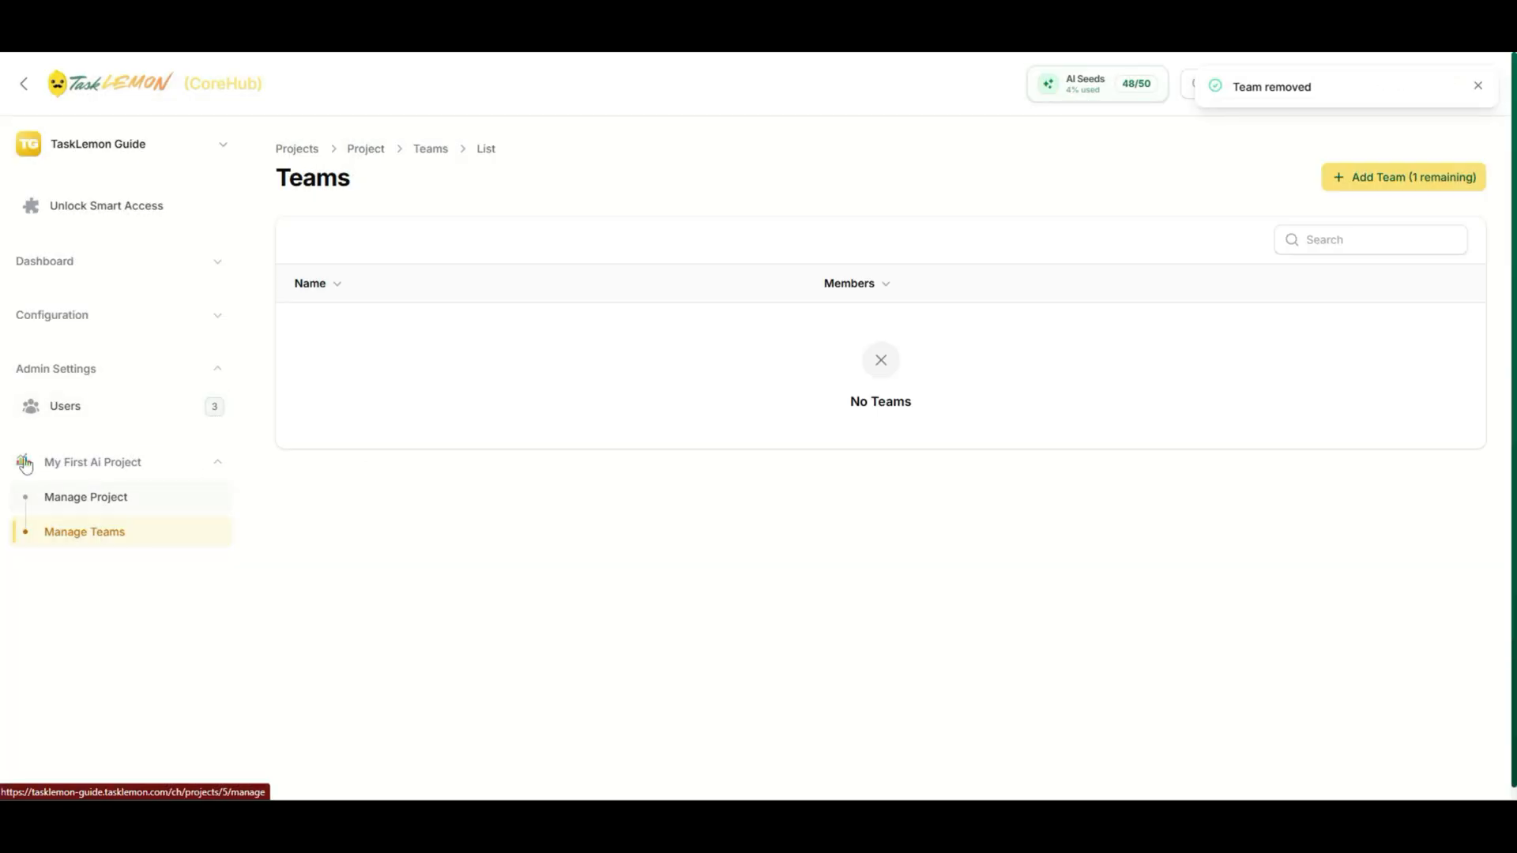
# - Return to the My First Ai Project board and edit the Invite a Team member task
pyautogui.click(75, 500)
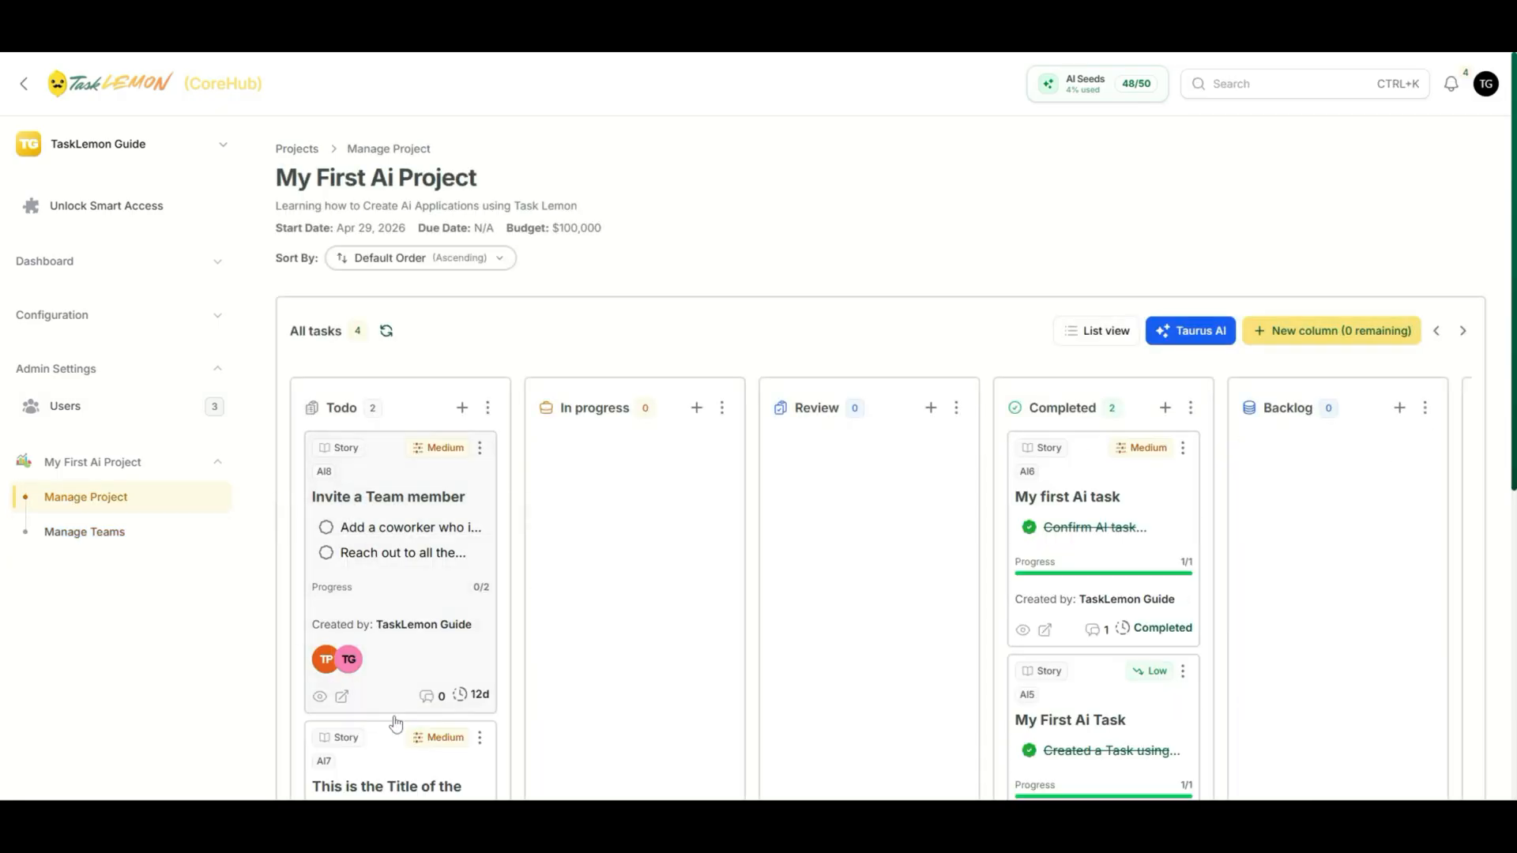
pyautogui.click(320, 698)
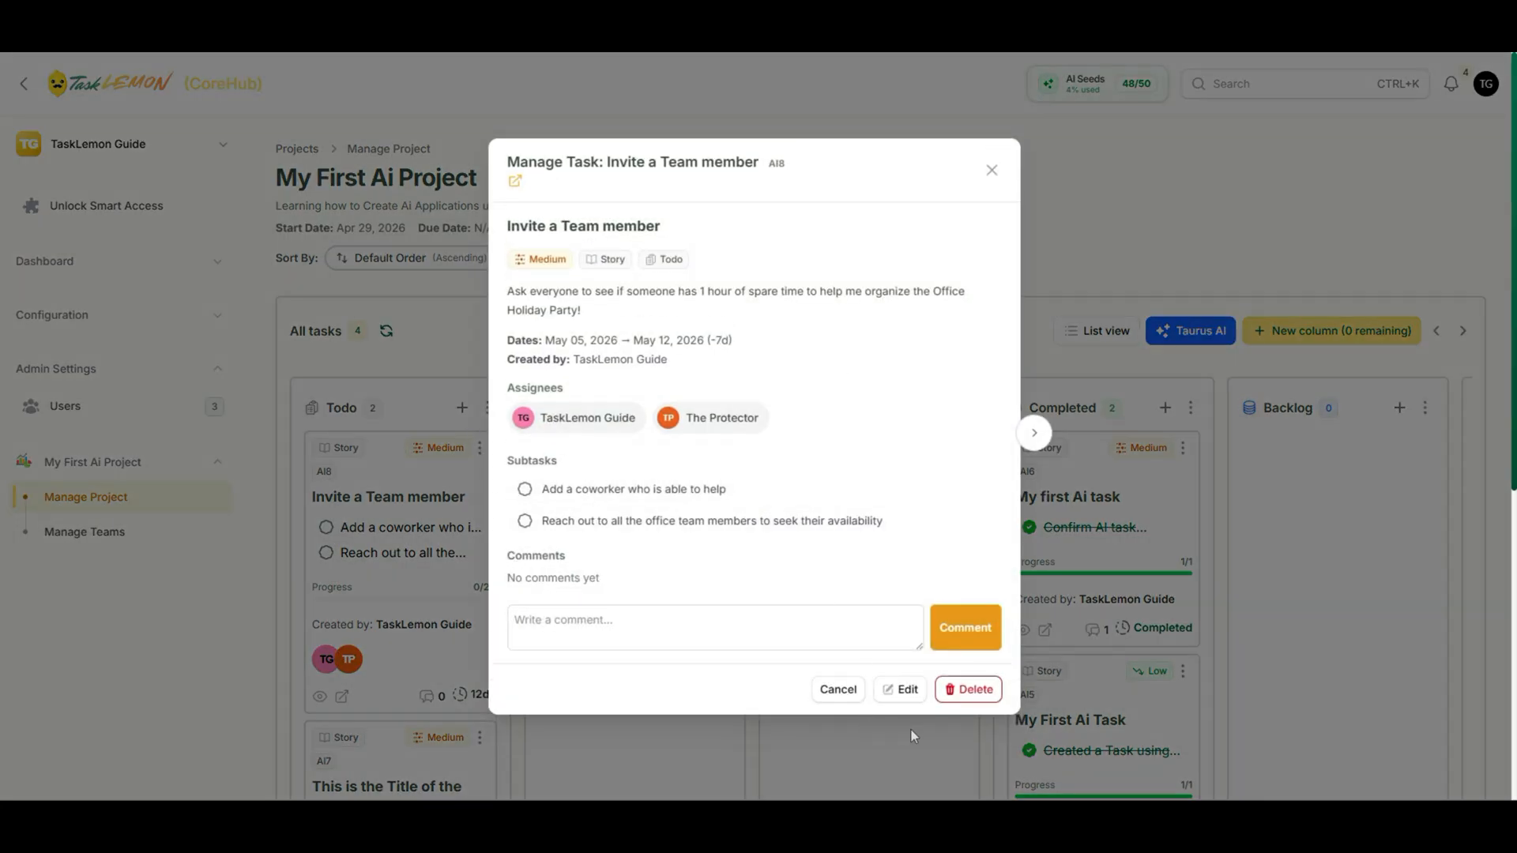
pyautogui.click(909, 688)
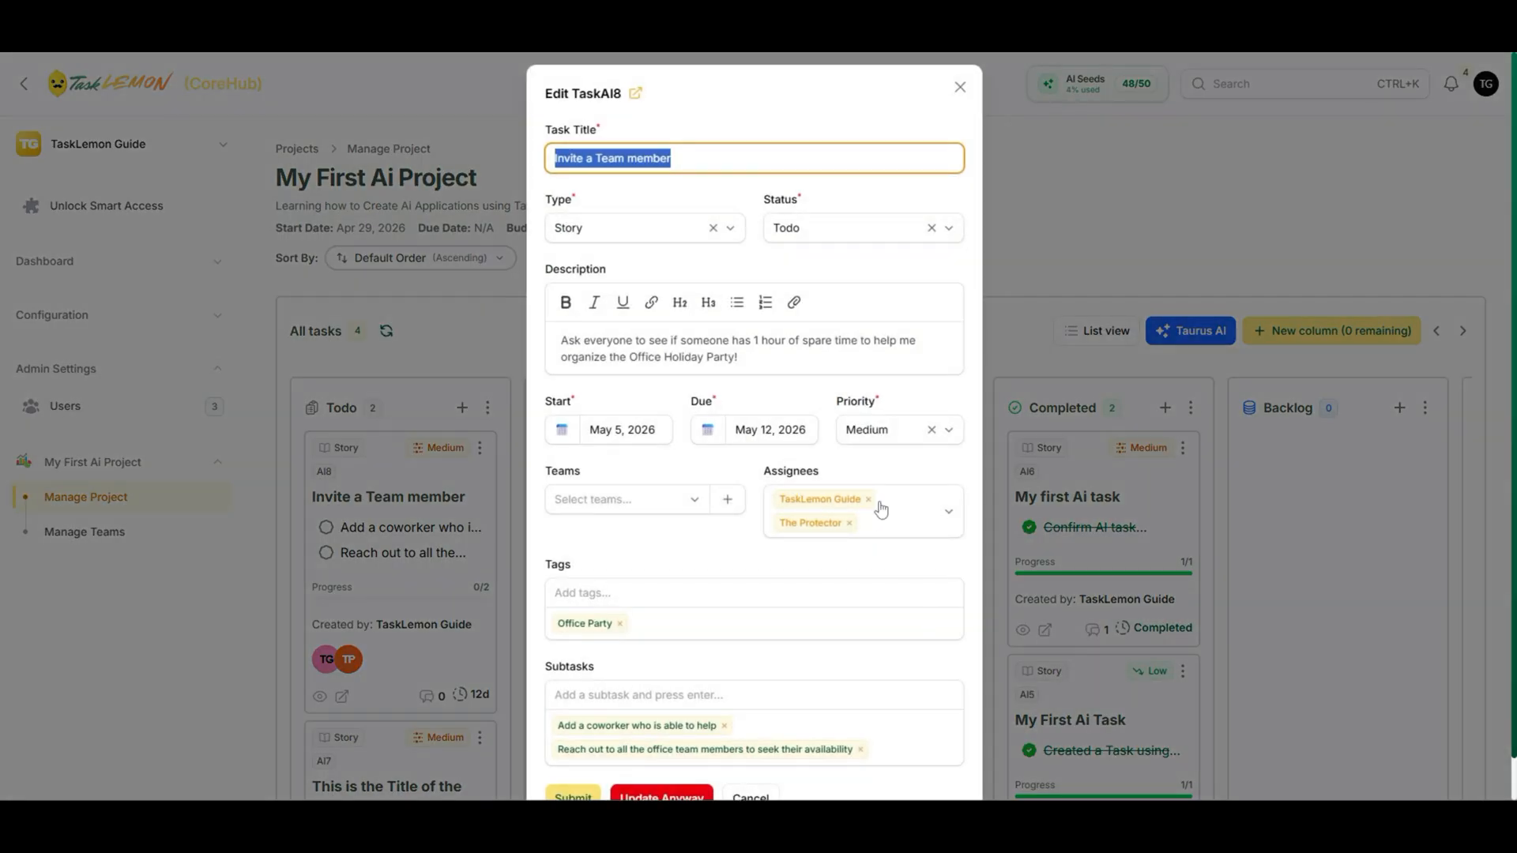
# - Remove both assignees, find the Teams list empty, and start a new team
pyautogui.click(867, 501)
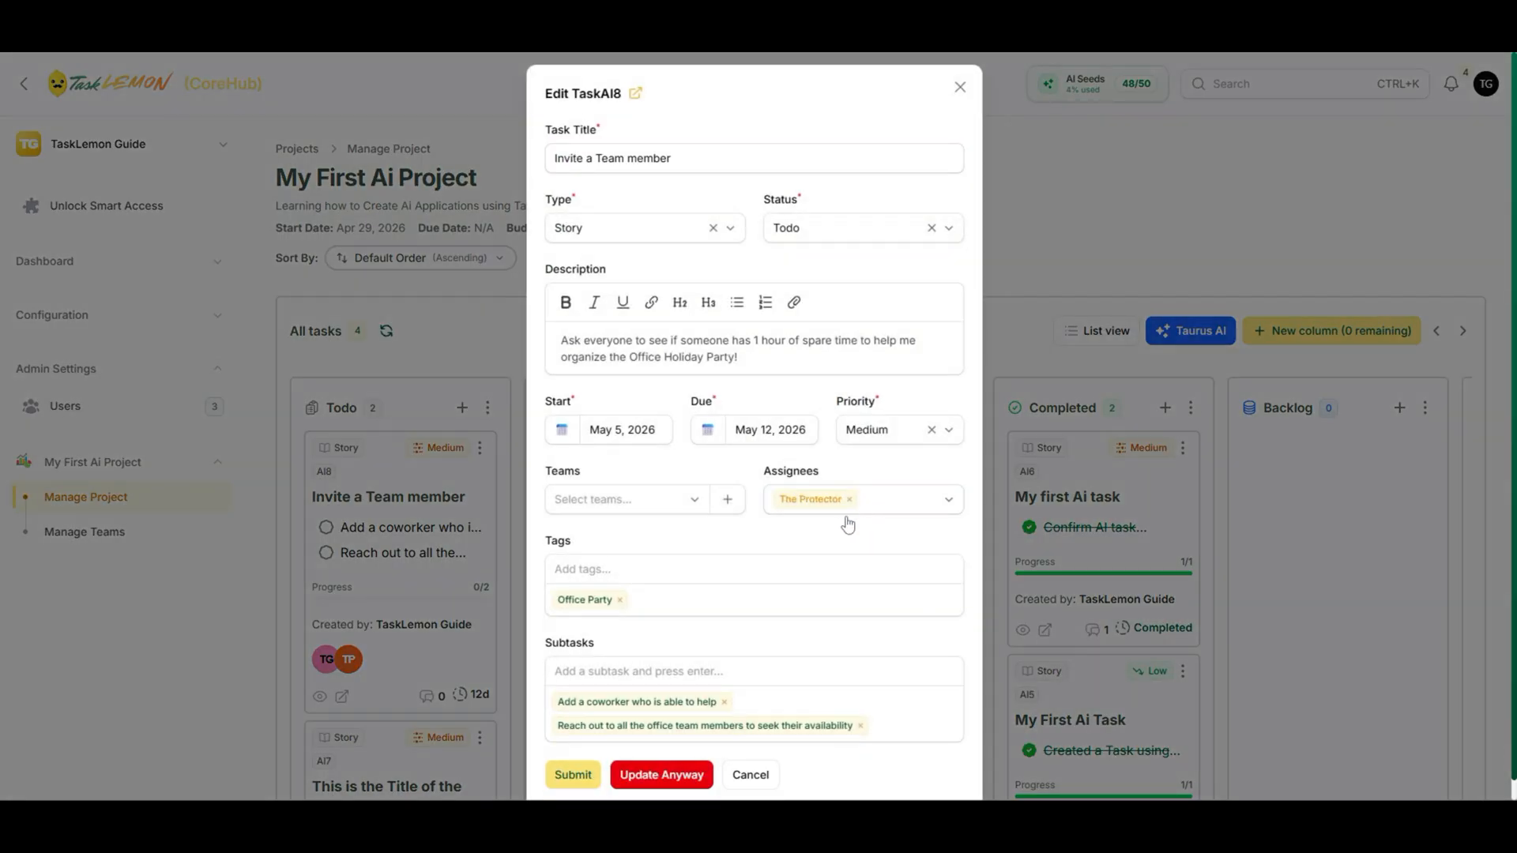
pyautogui.click(850, 500)
pyautogui.click(814, 504)
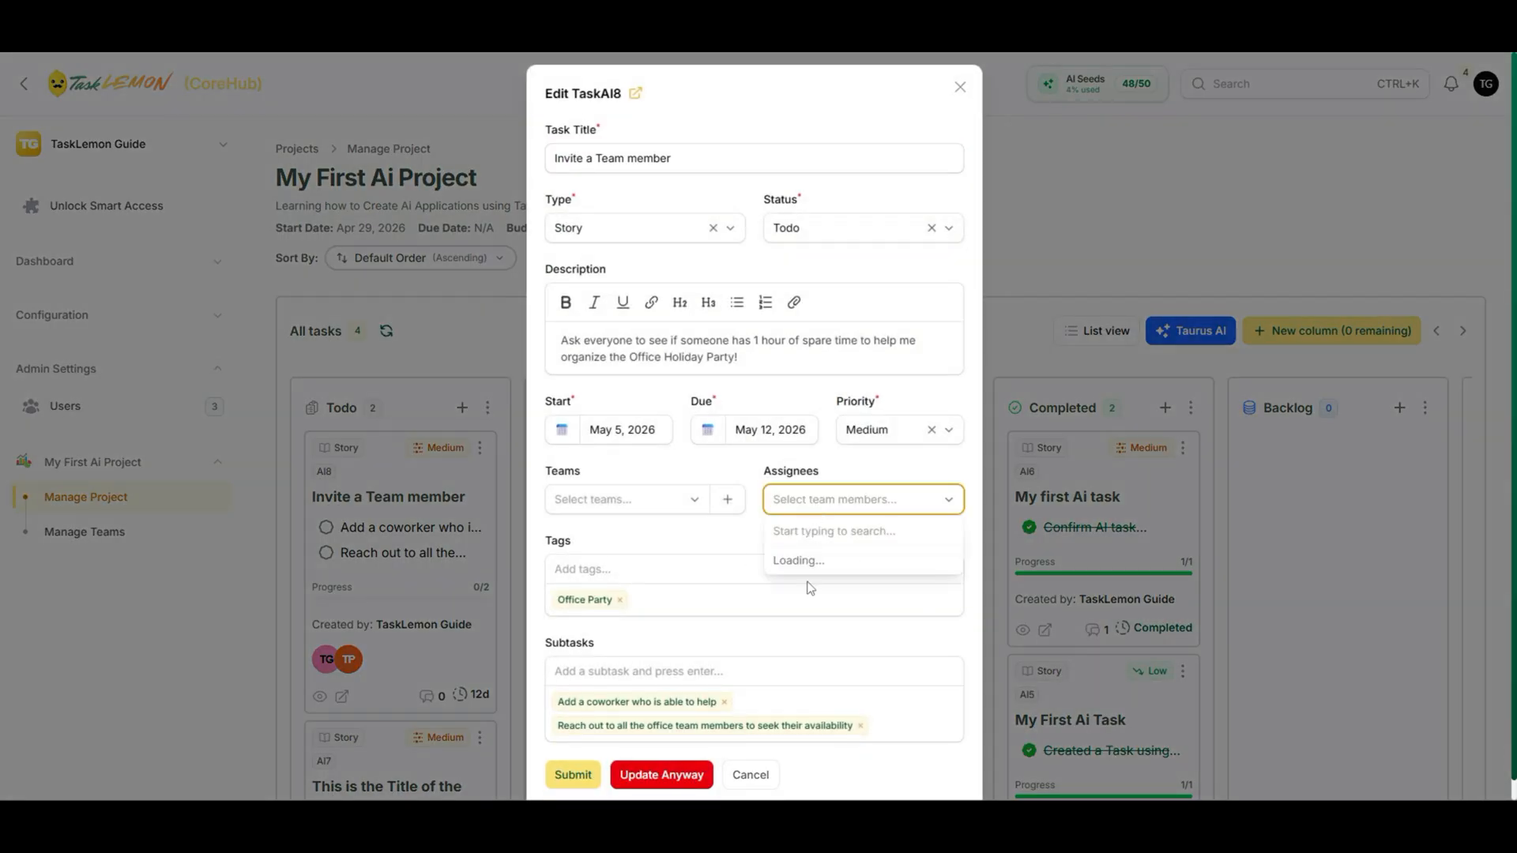
pyautogui.click(660, 505)
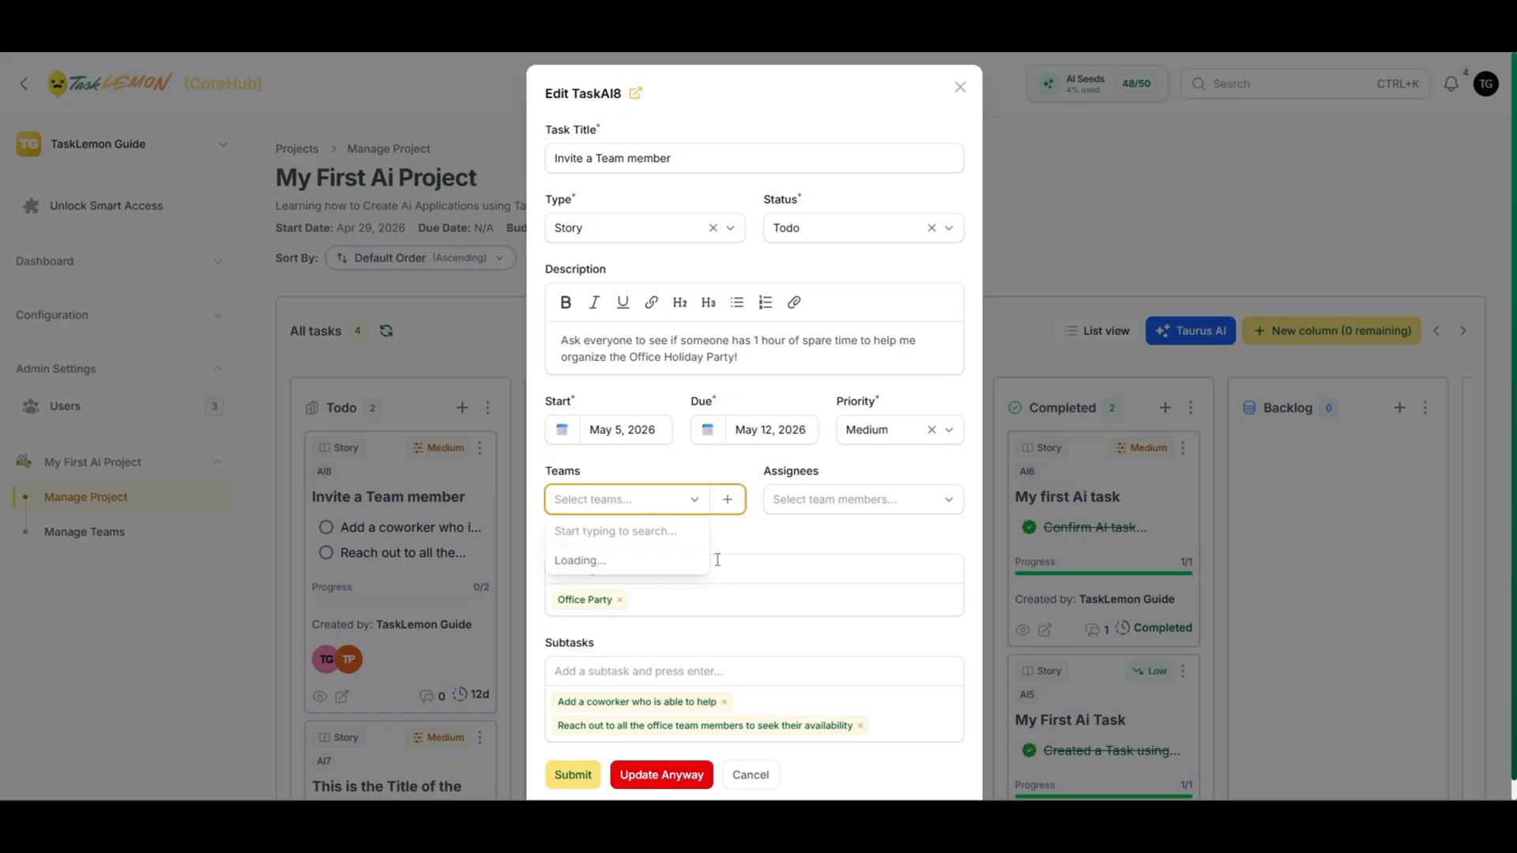
pyautogui.click(751, 542)
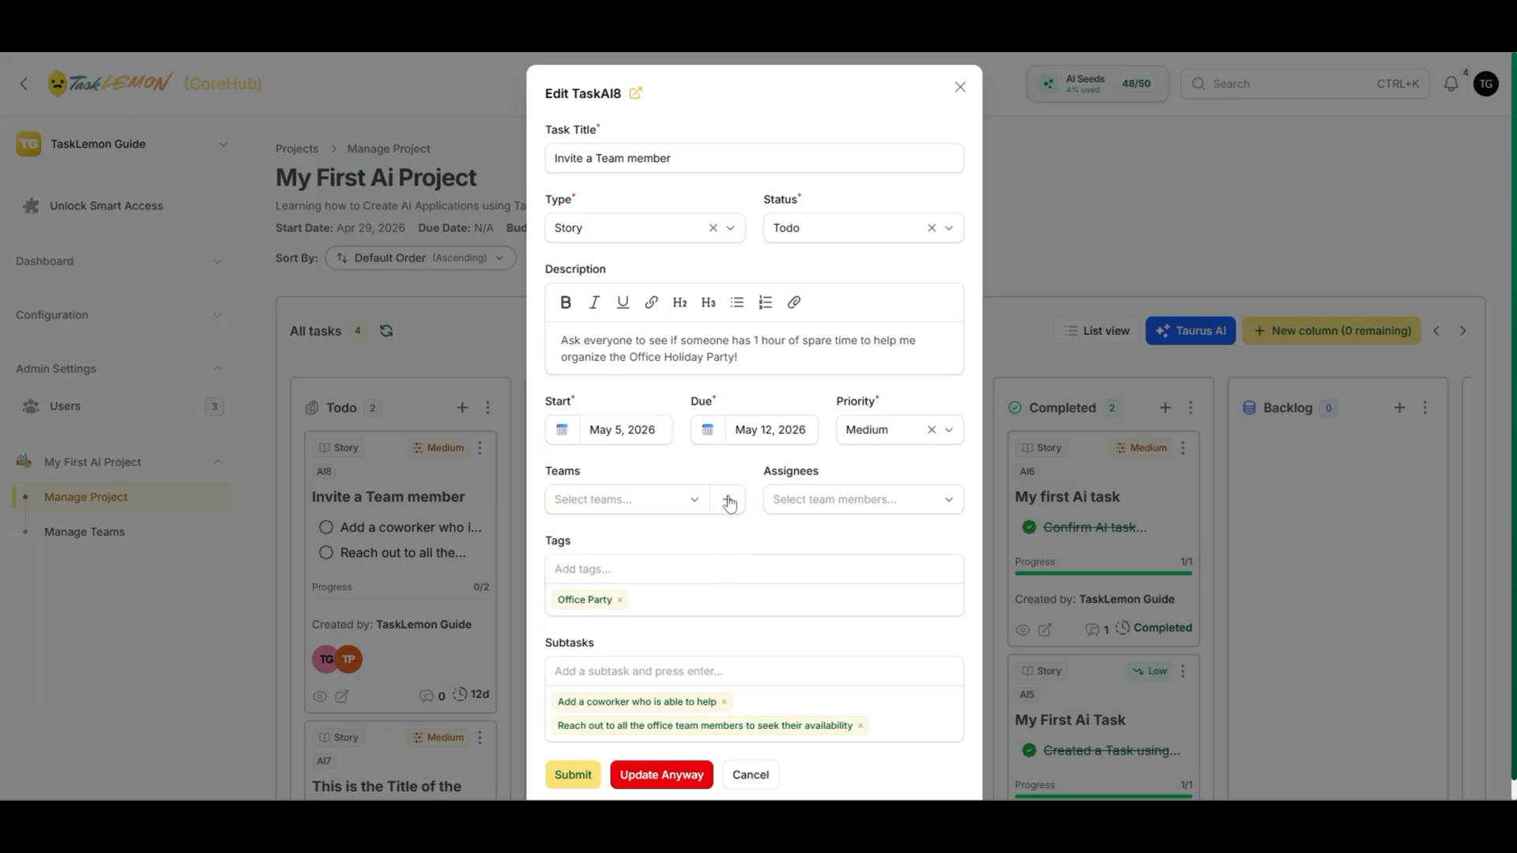
pyautogui.click(727, 501)
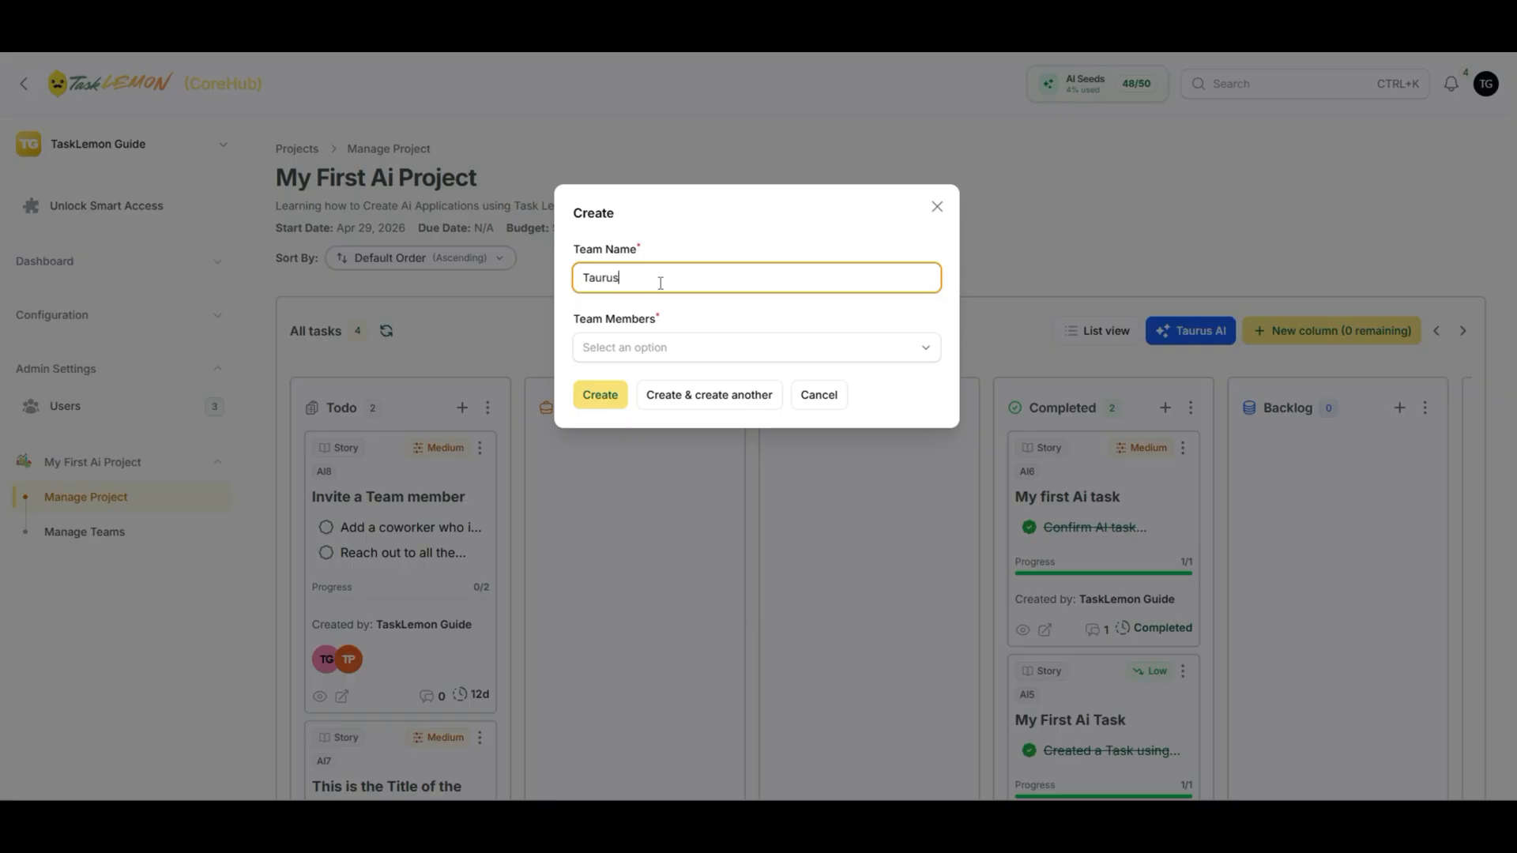
# - Create team Taurus with both available users as members, then reopen the Invite a Team member task
pyautogui.click(654, 348)
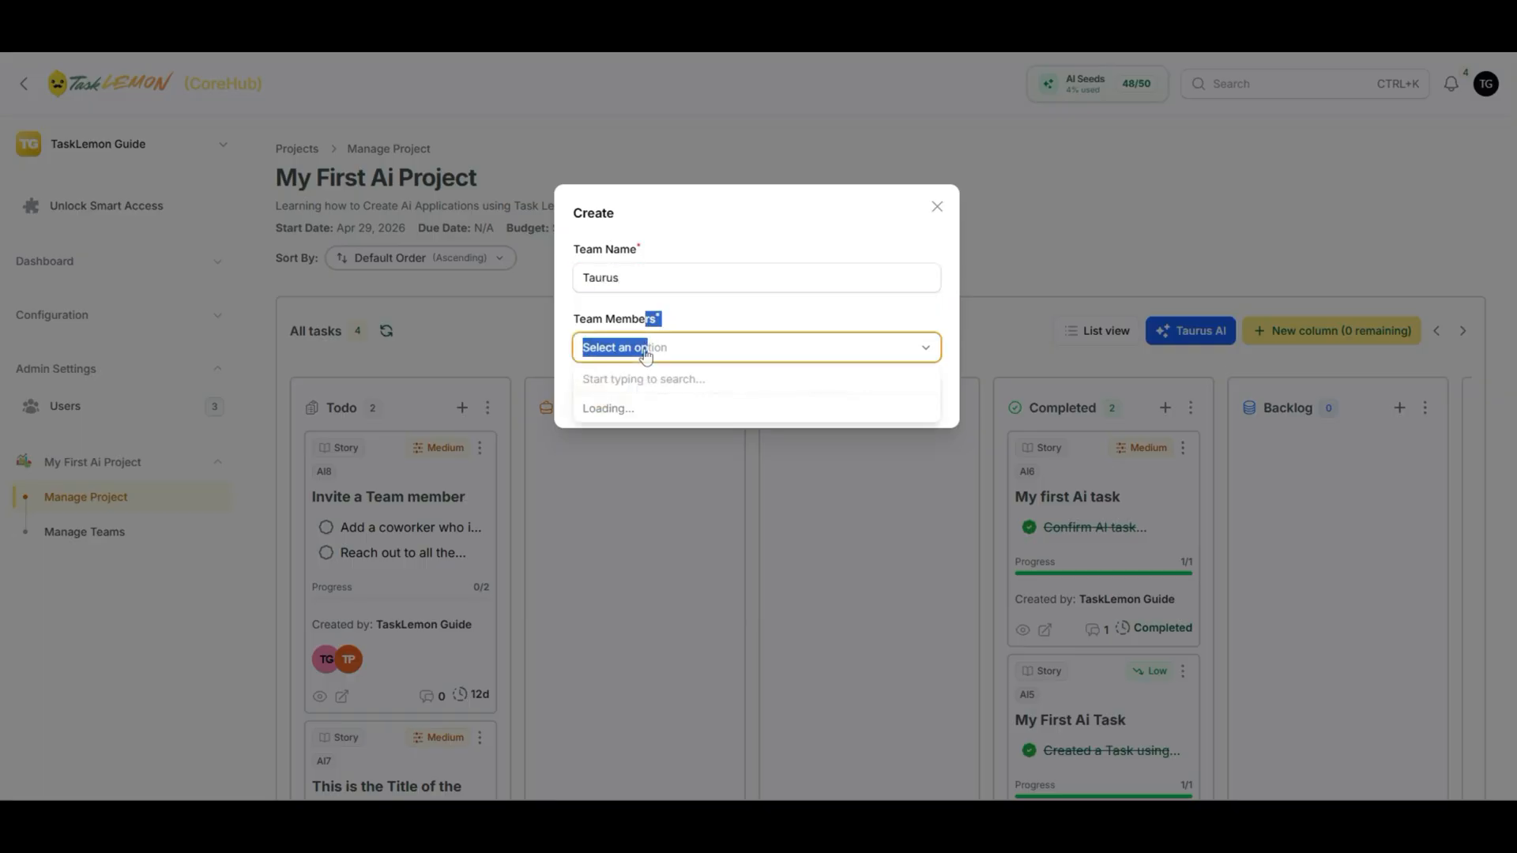
pyautogui.click(650, 412)
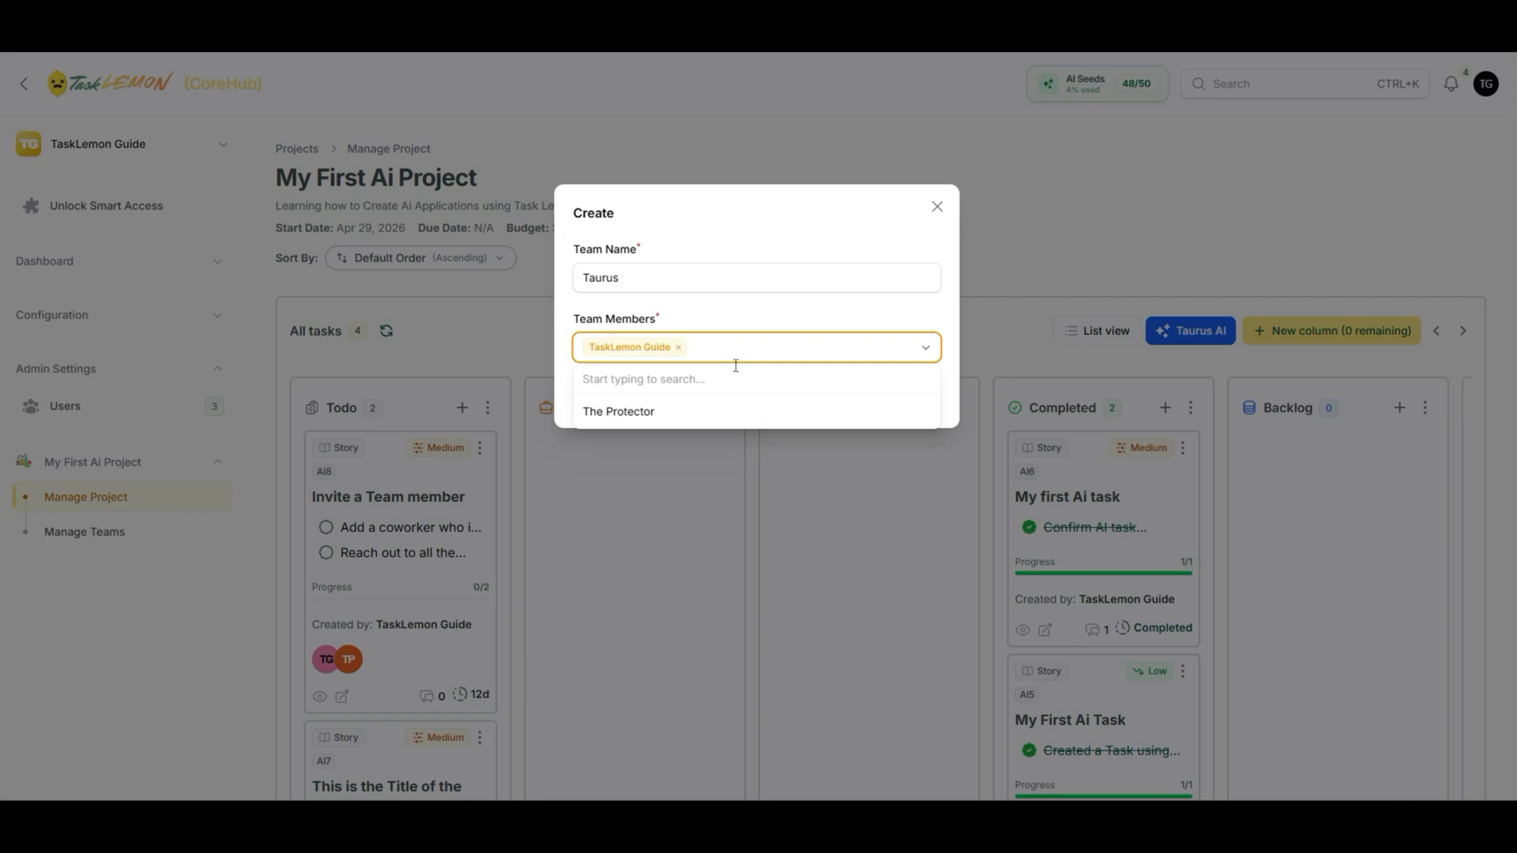
pyautogui.click(680, 410)
pyautogui.click(759, 328)
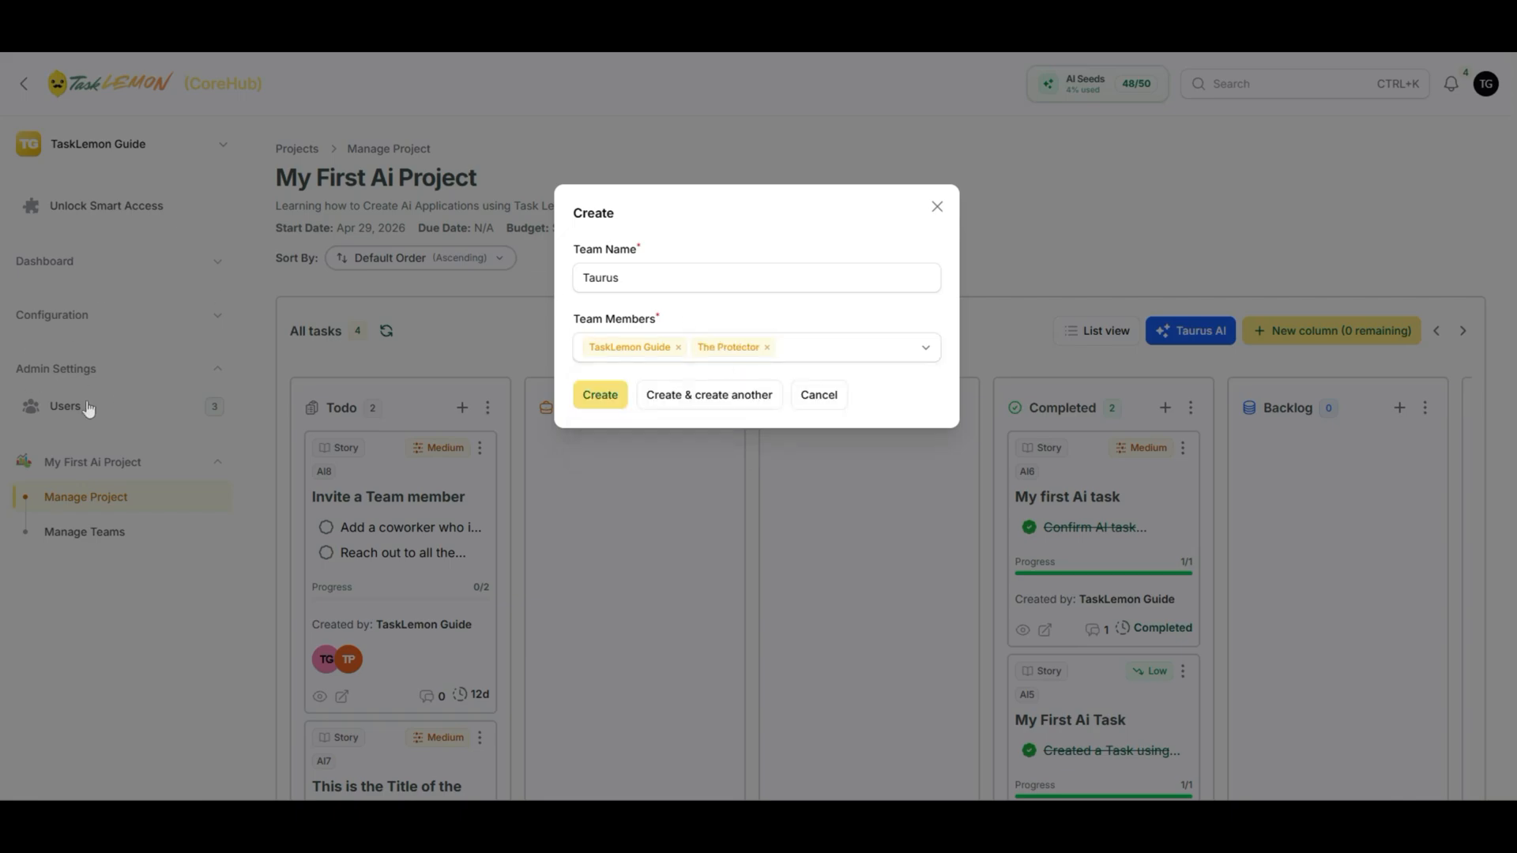
pyautogui.click(602, 398)
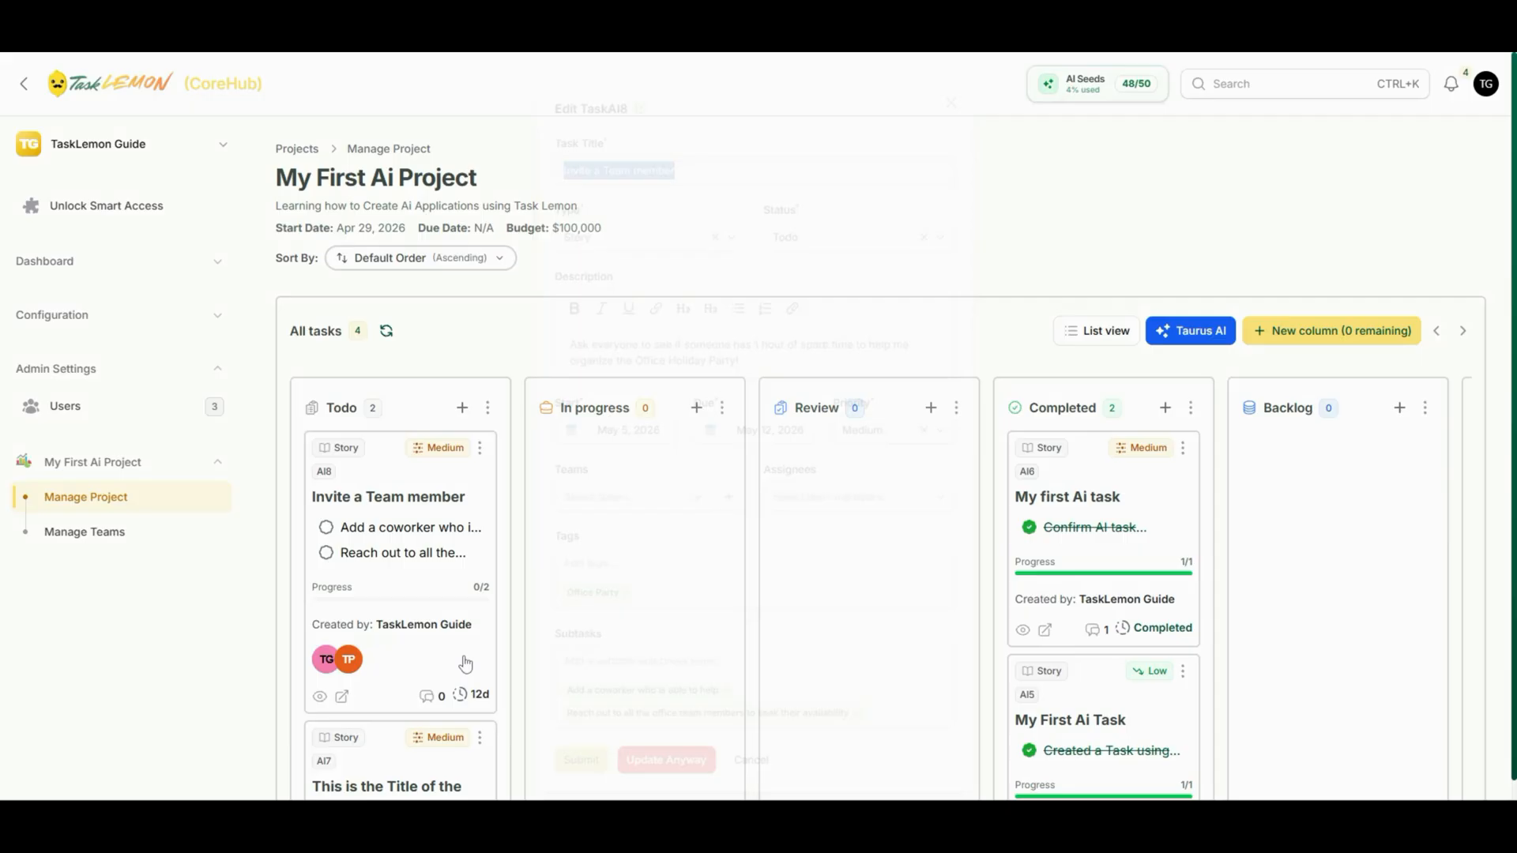
pyautogui.click(468, 666)
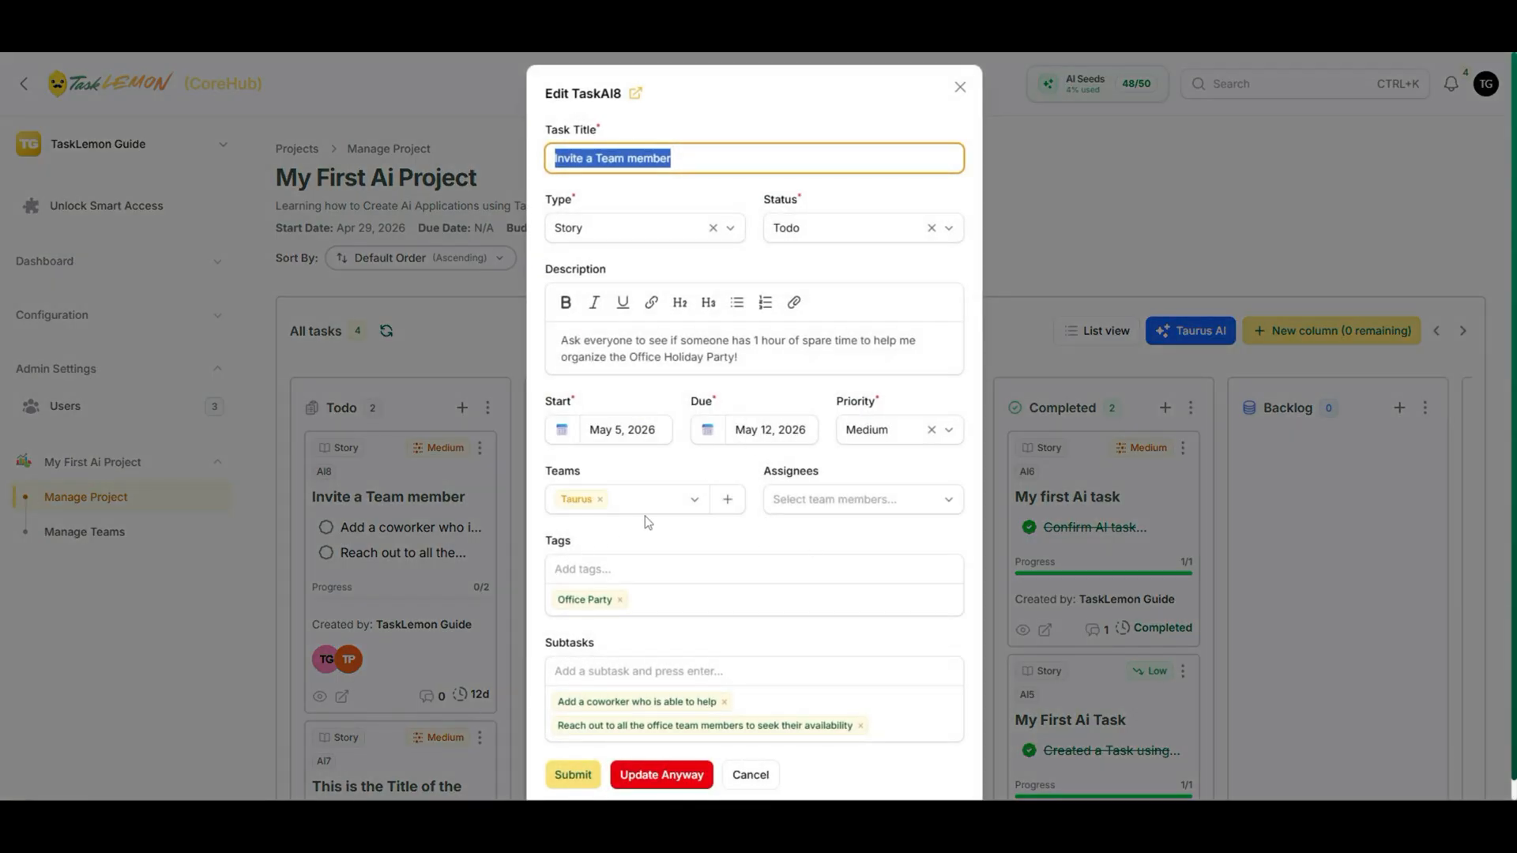
# - Assign both Taurus members to the Invite a Team member task, save it, and view its details
pyautogui.click(772, 504)
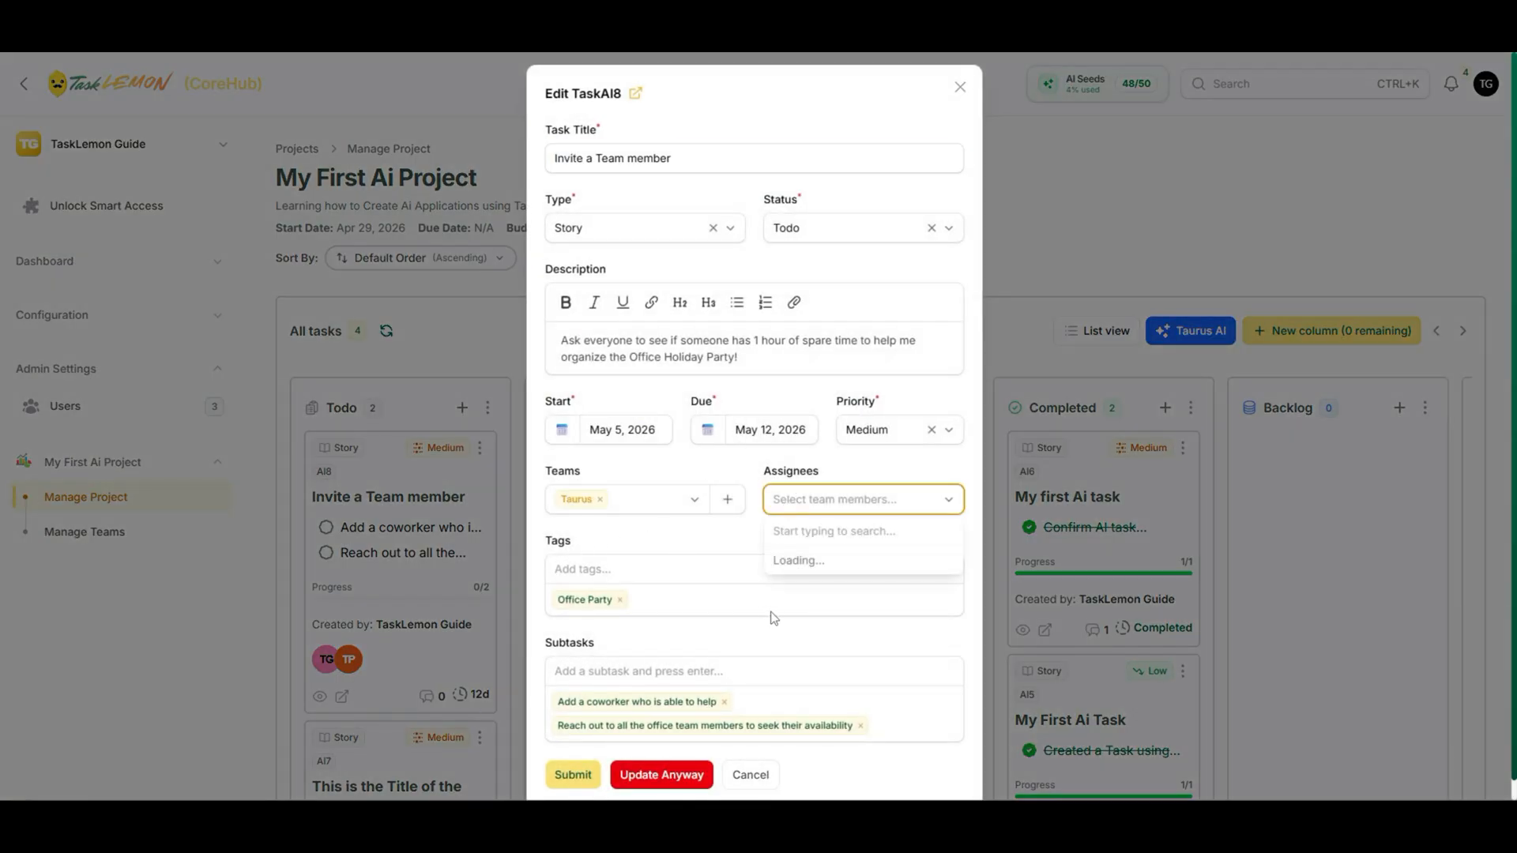
pyautogui.click(821, 566)
pyautogui.click(811, 567)
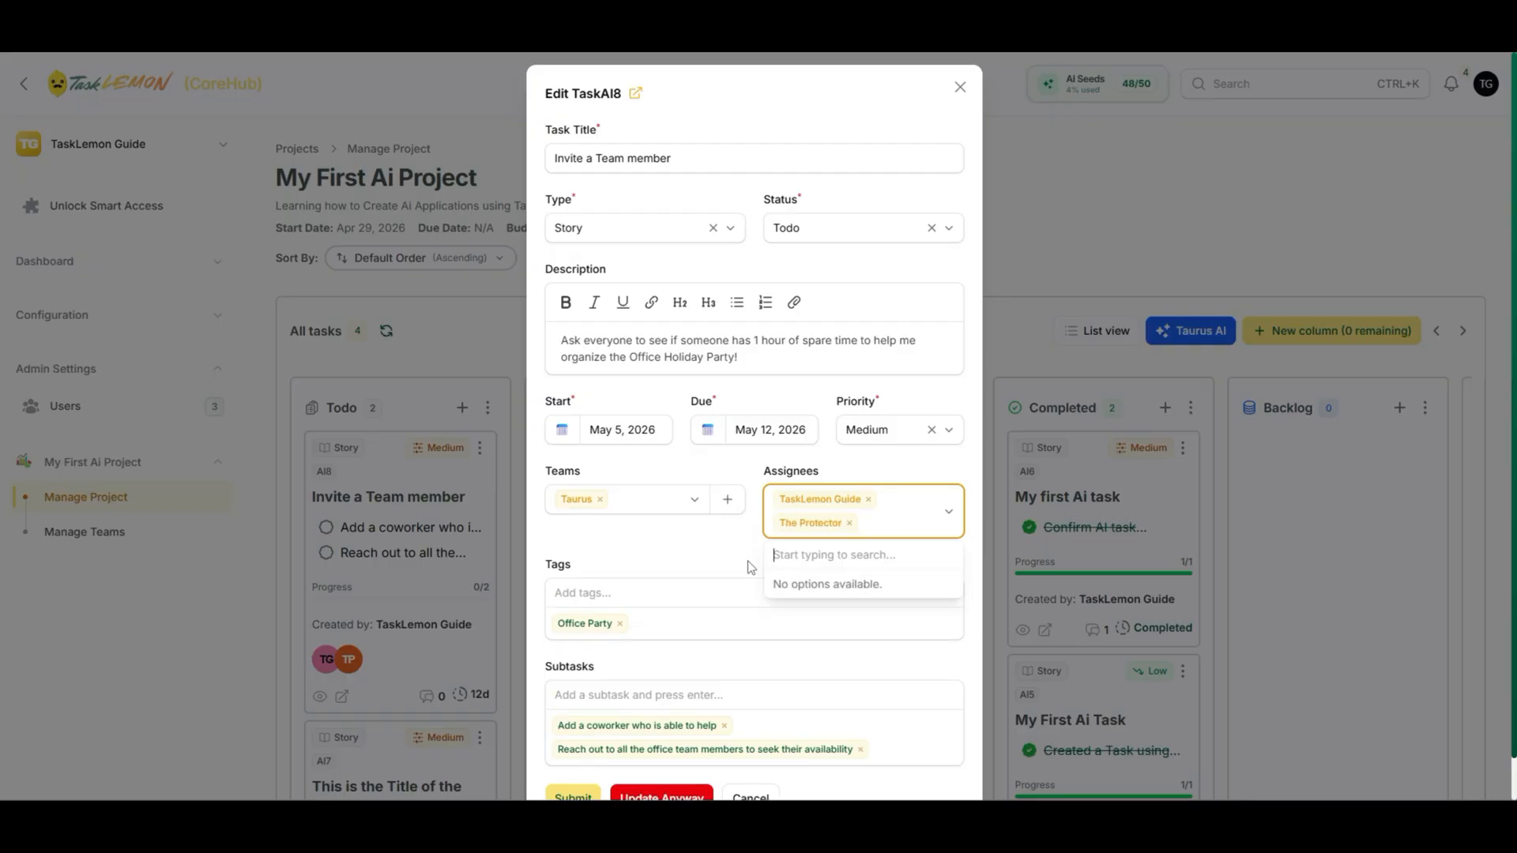
pyautogui.click(581, 586)
pyautogui.scroll(-1, 684, 541)
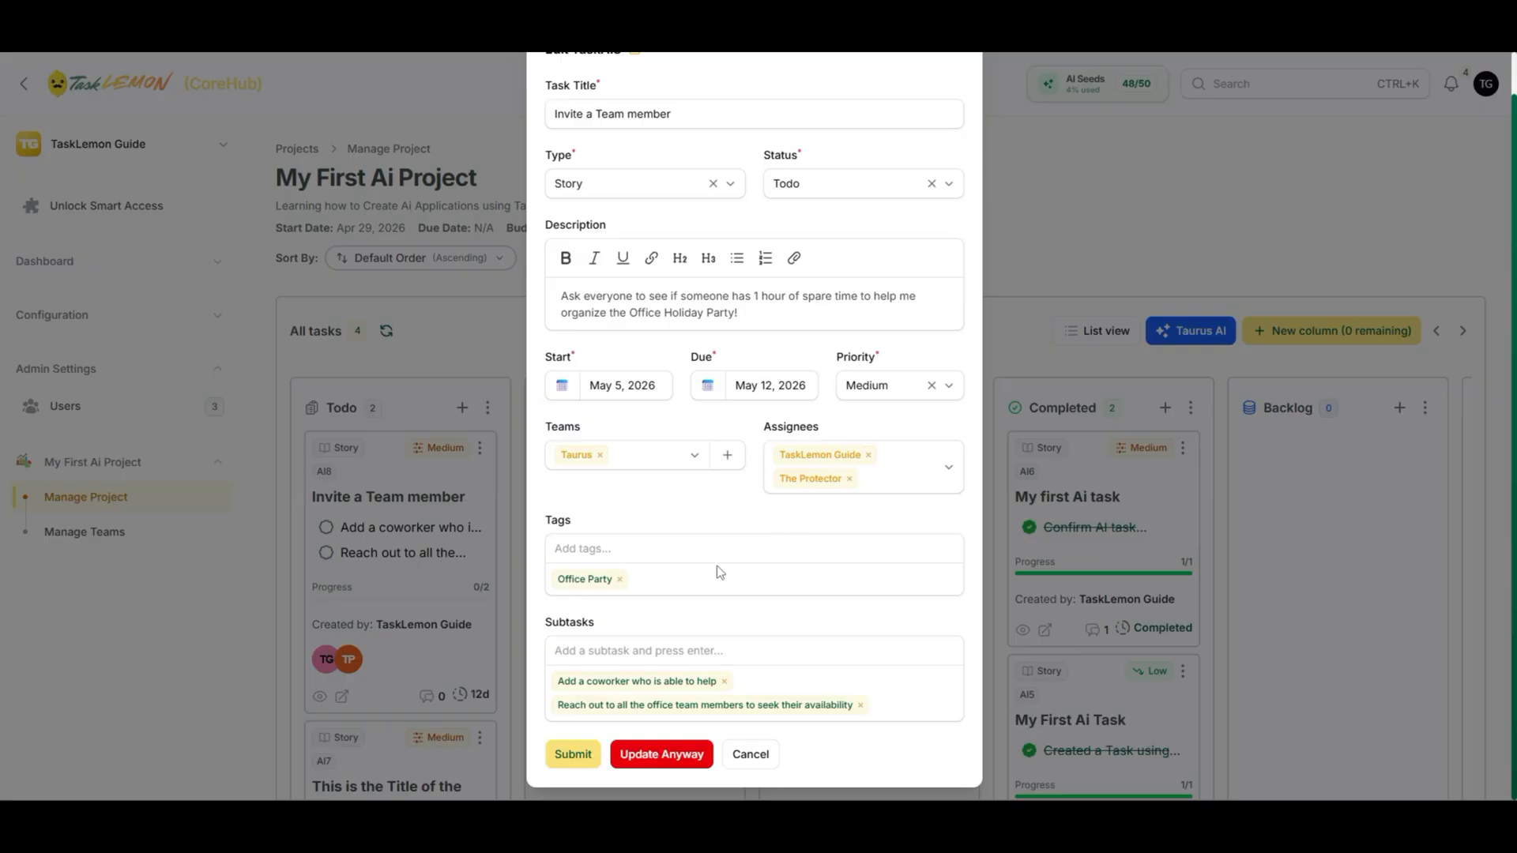
pyautogui.click(574, 755)
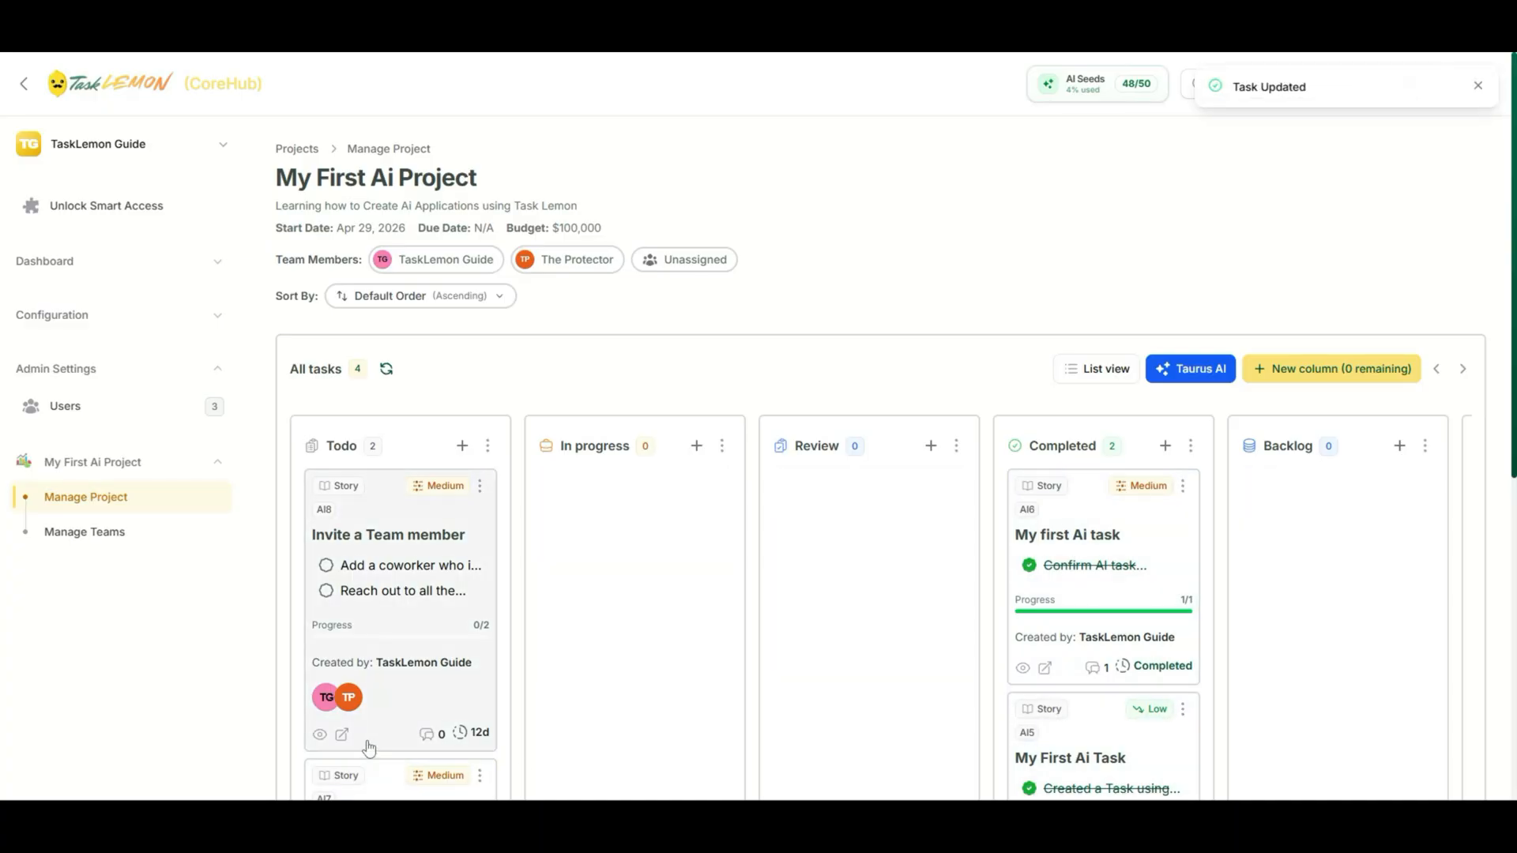
pyautogui.click(319, 734)
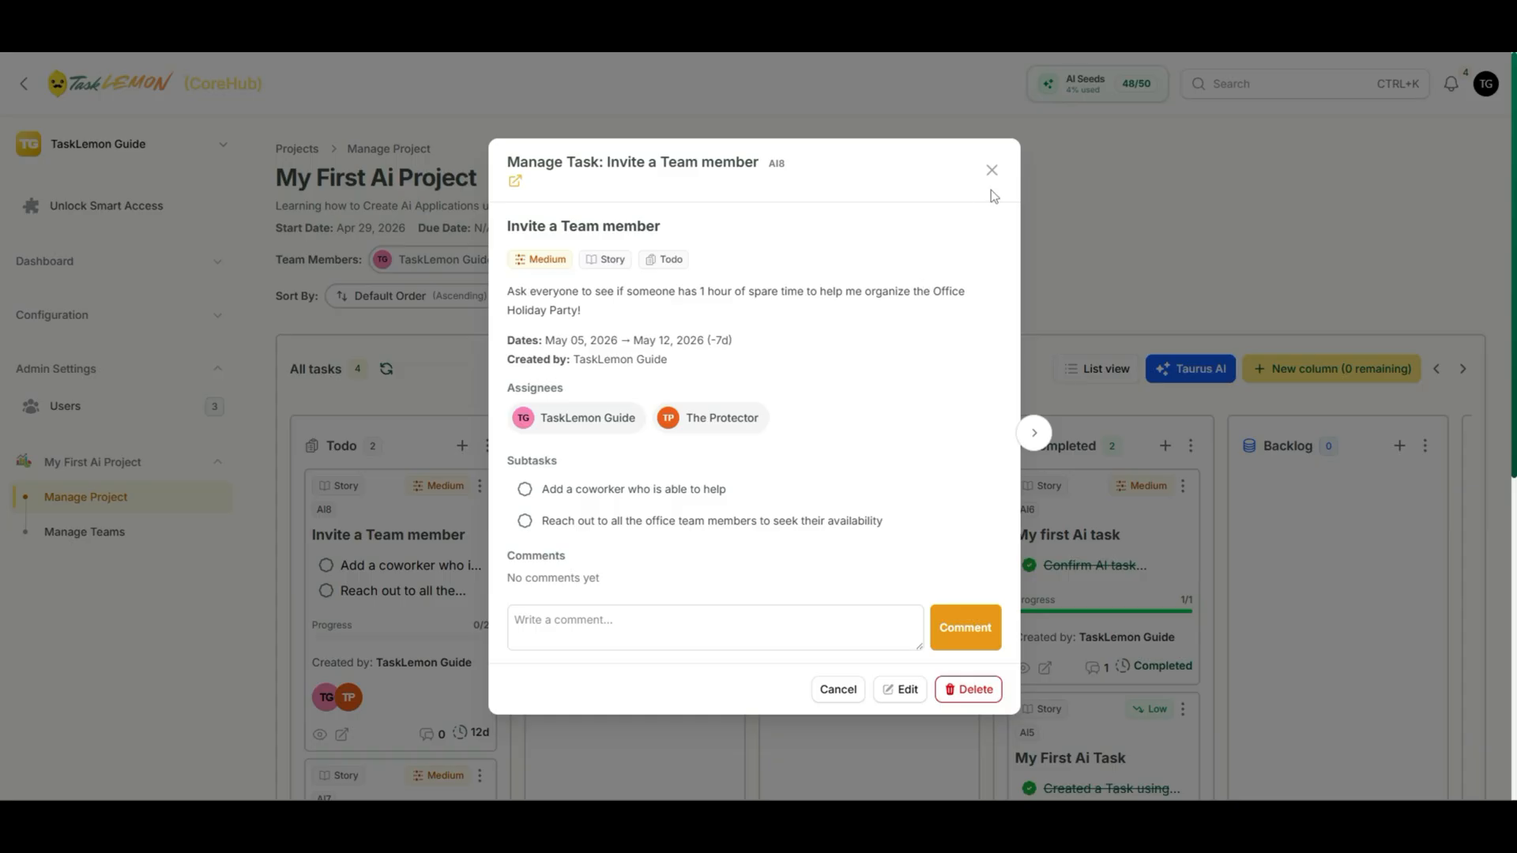
pyautogui.click(991, 170)
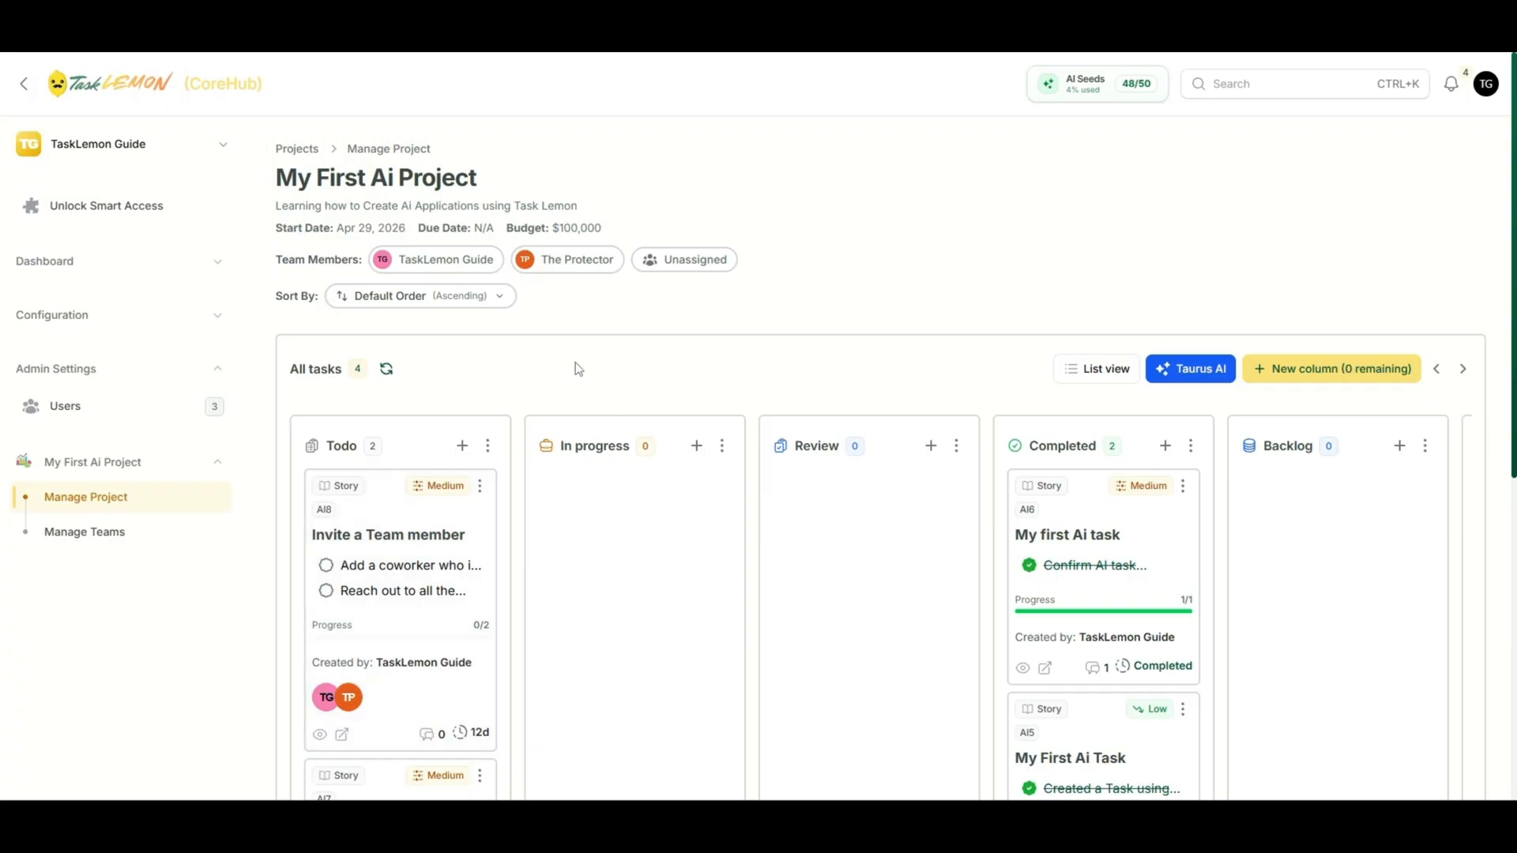
pyautogui.click(589, 267)
pyautogui.scroll(-4, 560, 565)
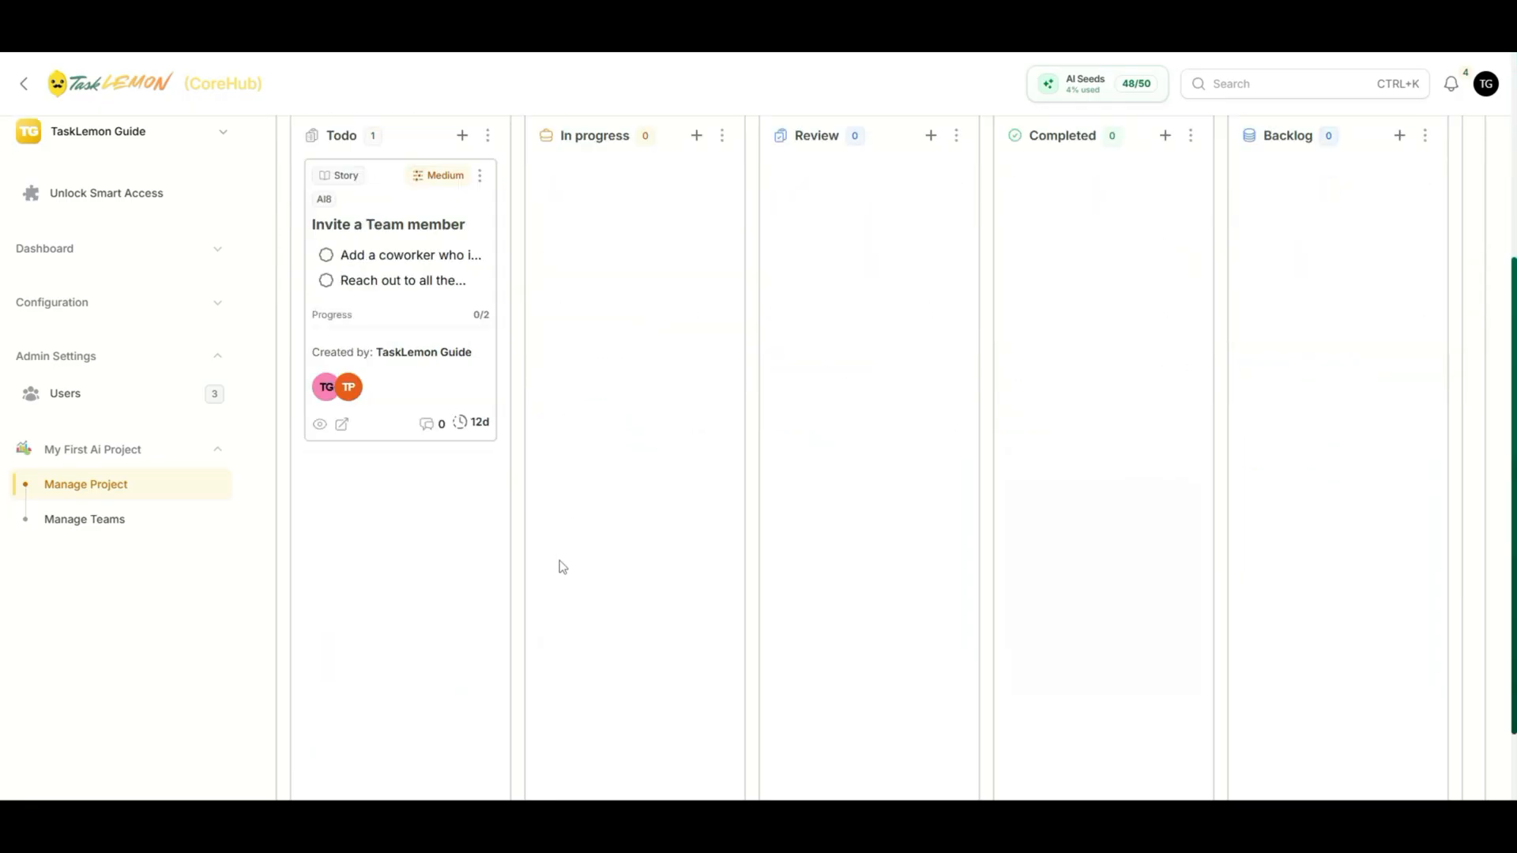
pyautogui.scroll(4, 544, 586)
pyautogui.click(488, 267)
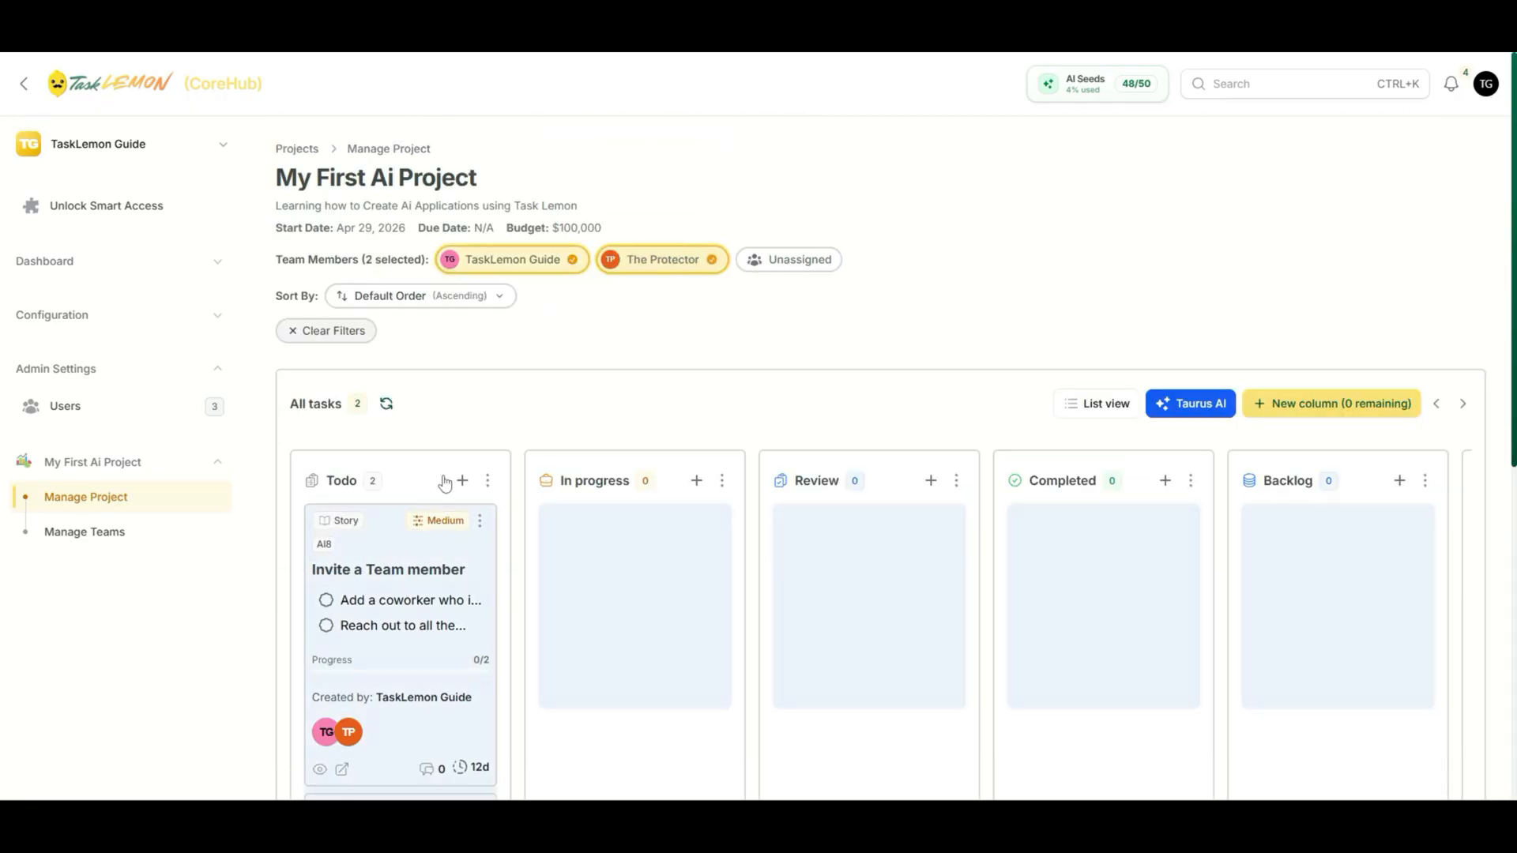
pyautogui.scroll(-4, 512, 528)
pyautogui.scroll(4, 522, 553)
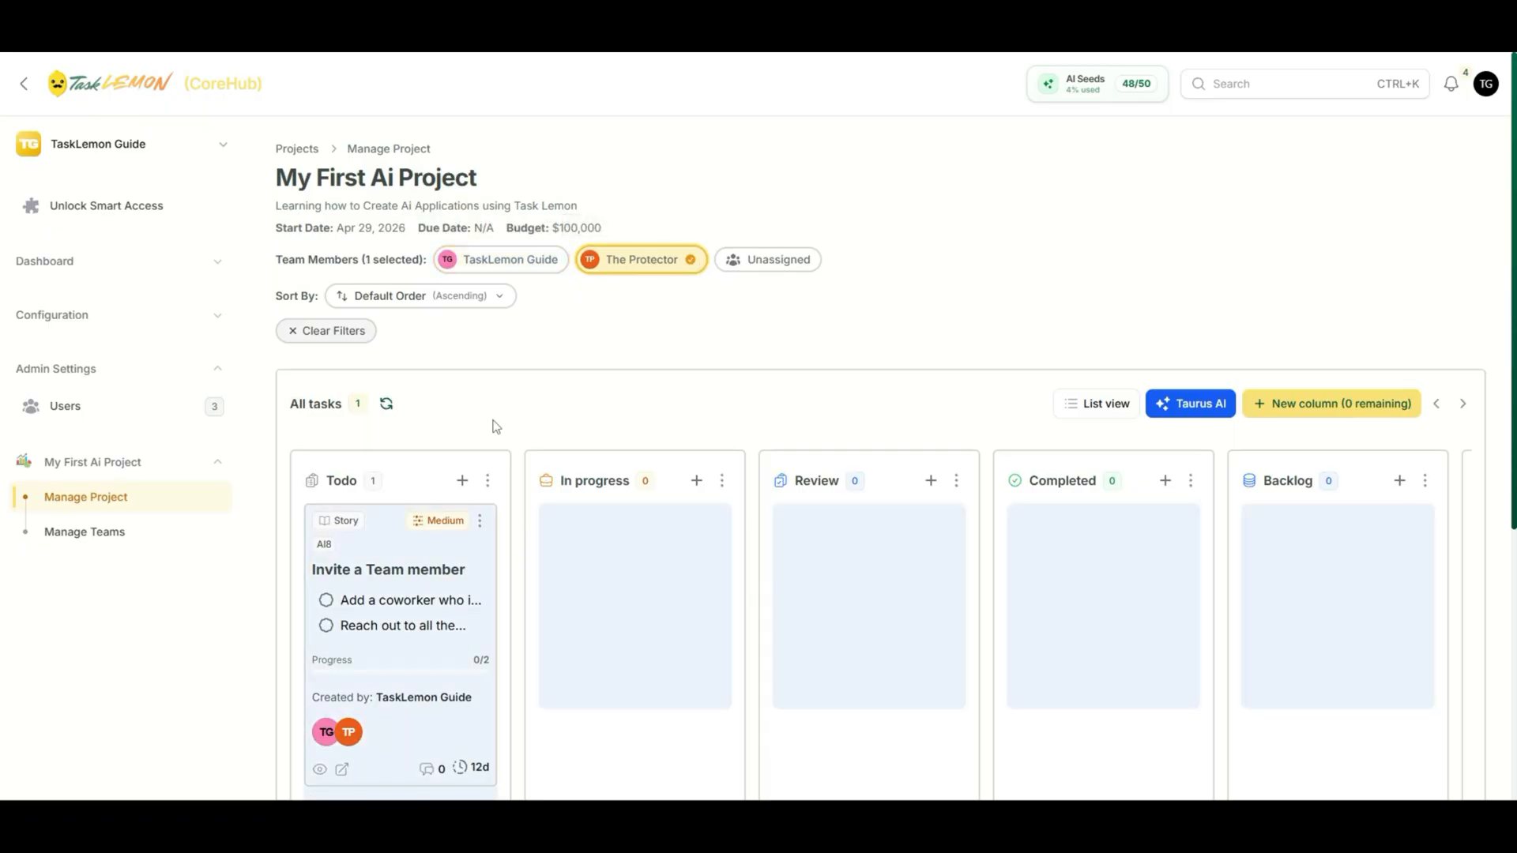
pyautogui.click(628, 259)
pyautogui.scroll(-7, 522, 454)
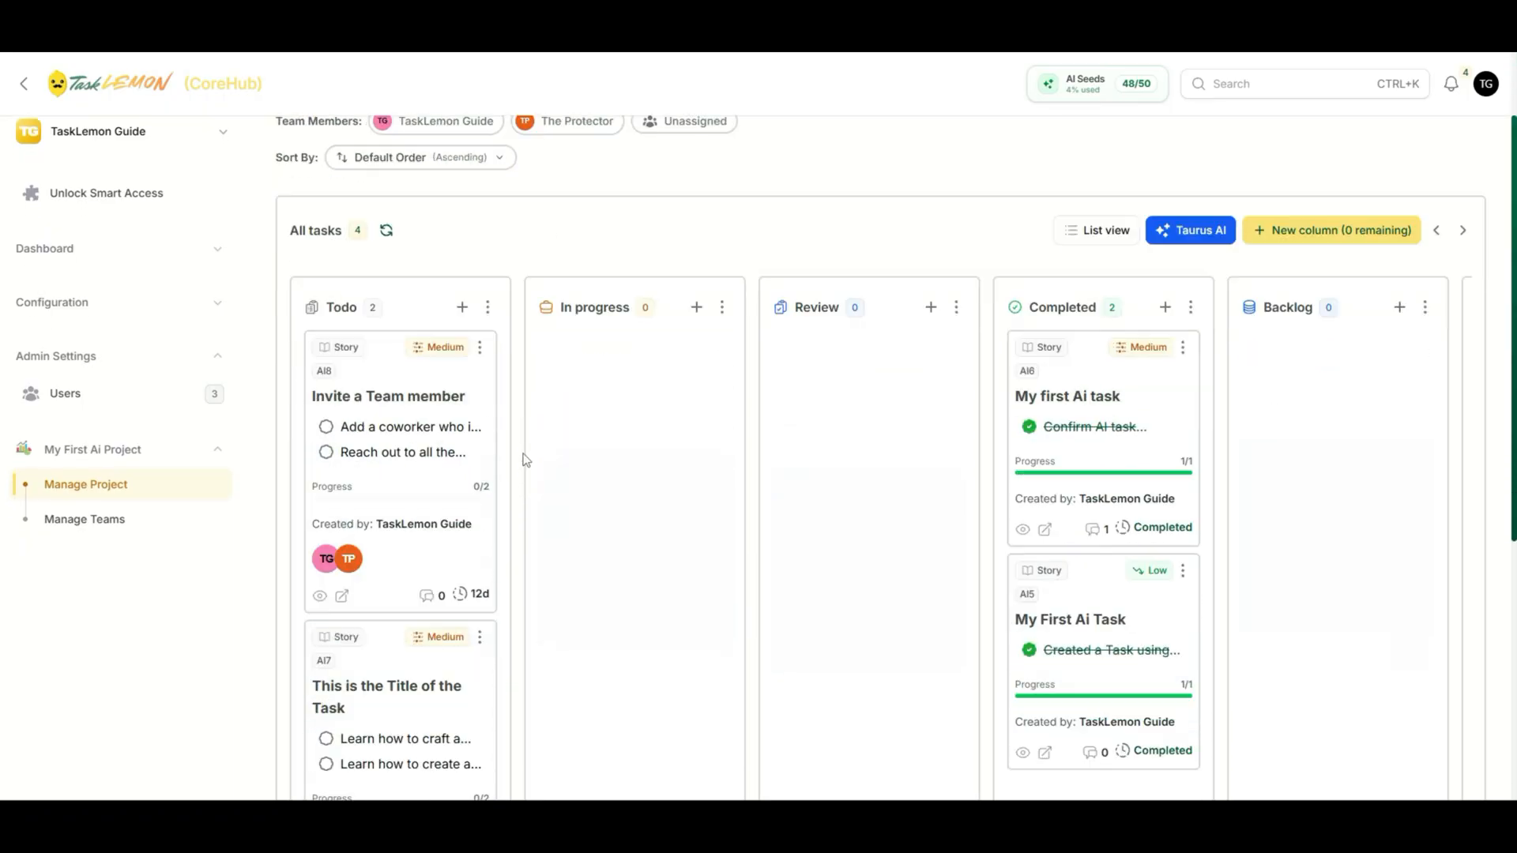
pyautogui.scroll(7, 521, 557)
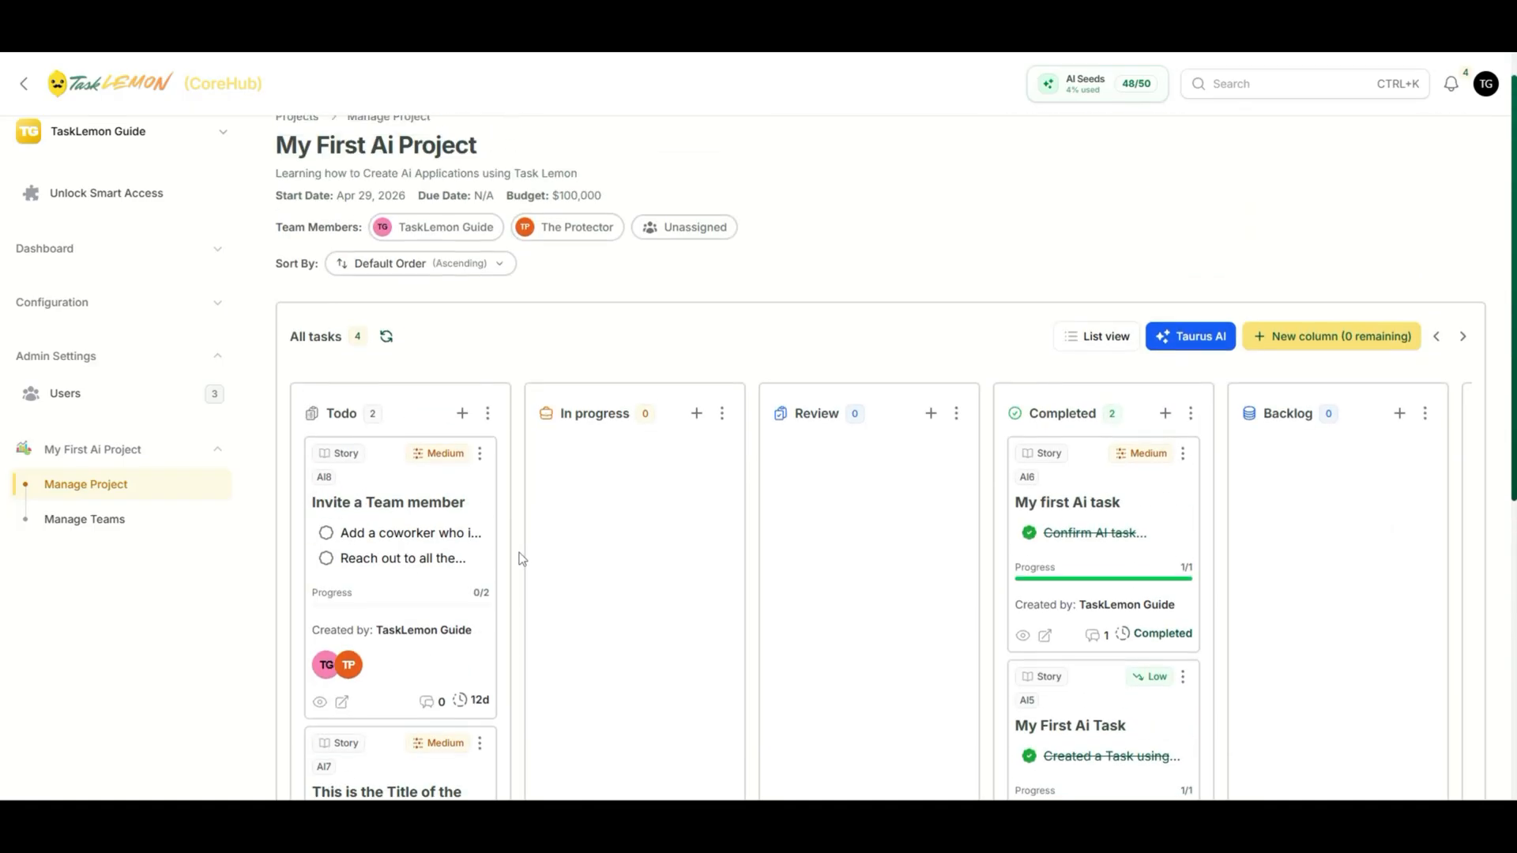